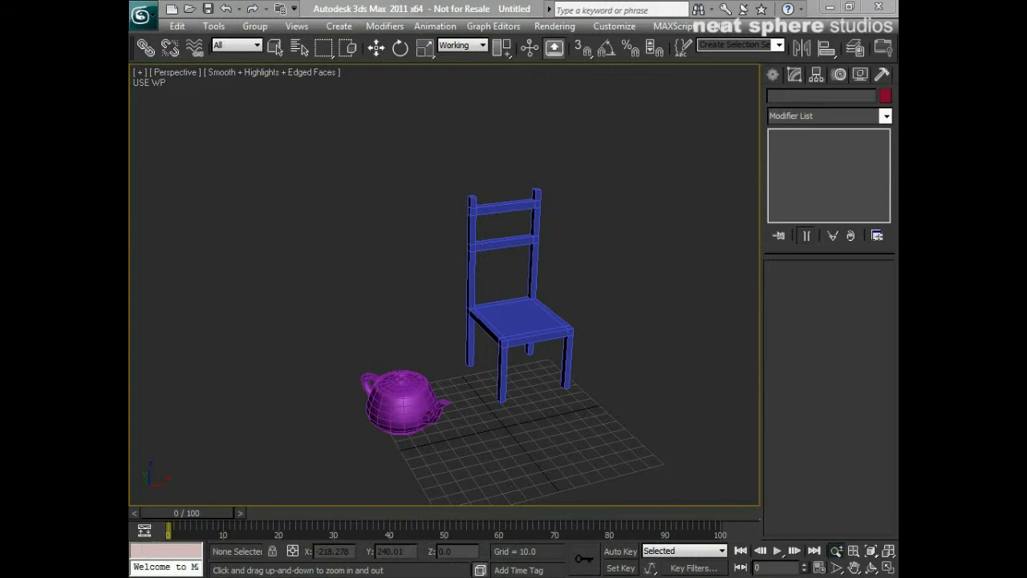
- Switch briefly to Rotate with E, then return to Select Object with Q
key(e)
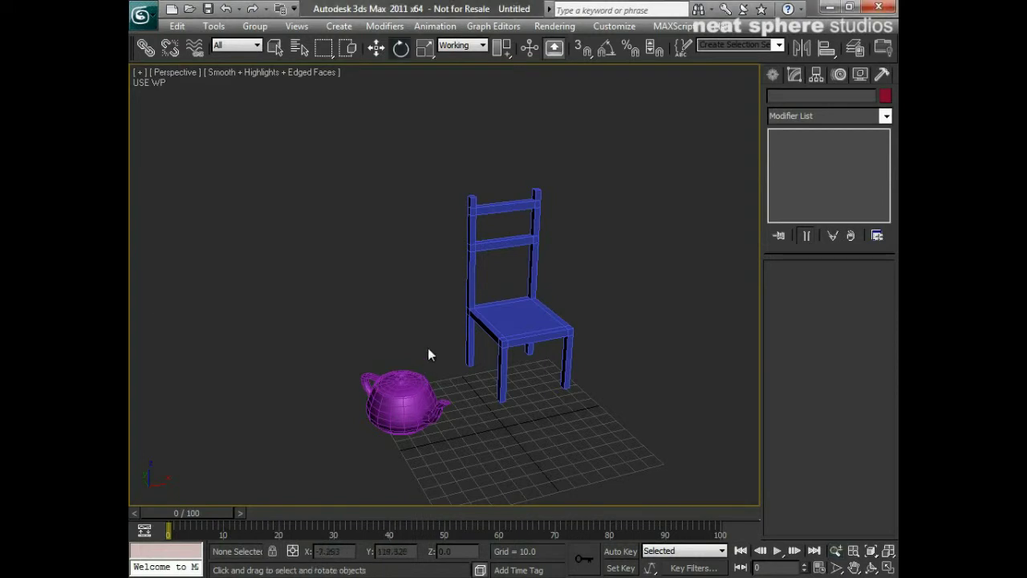
key(q)
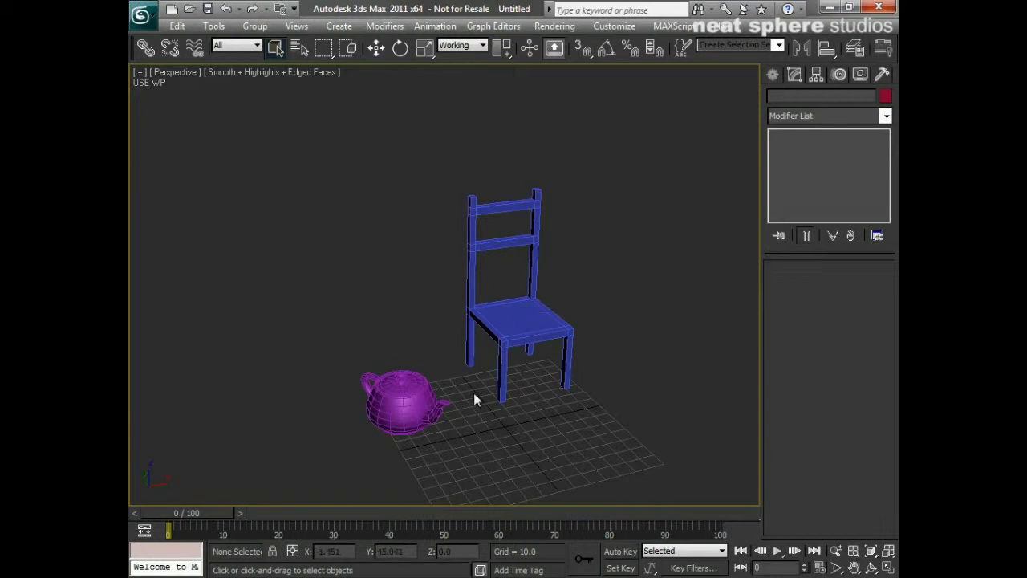
- Select the teapot and frame it in the viewport with Z
click(394, 384)
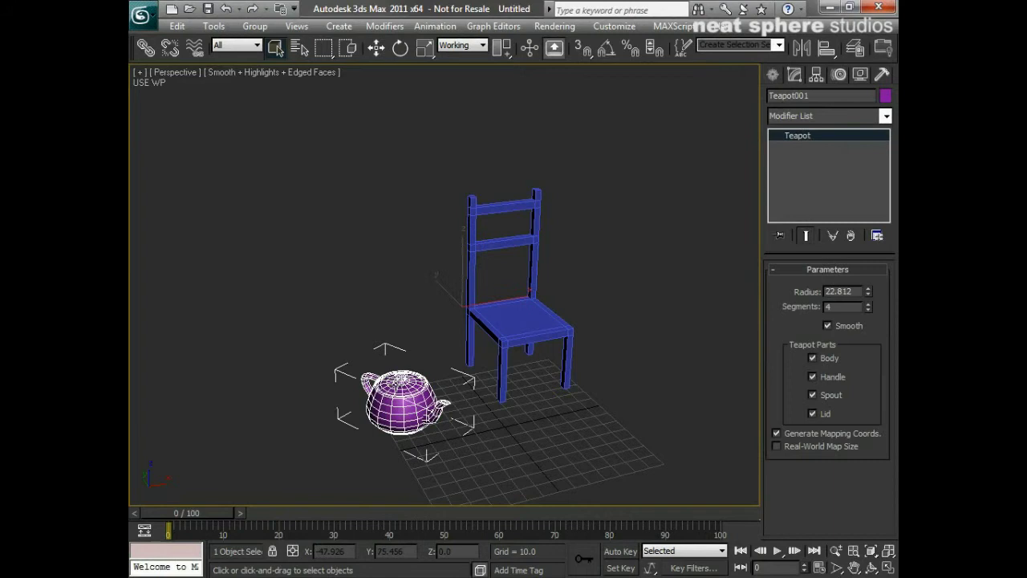
middle_drag(451, 406, 454, 305)
scroll(453, 379, up, 4)
key(z)
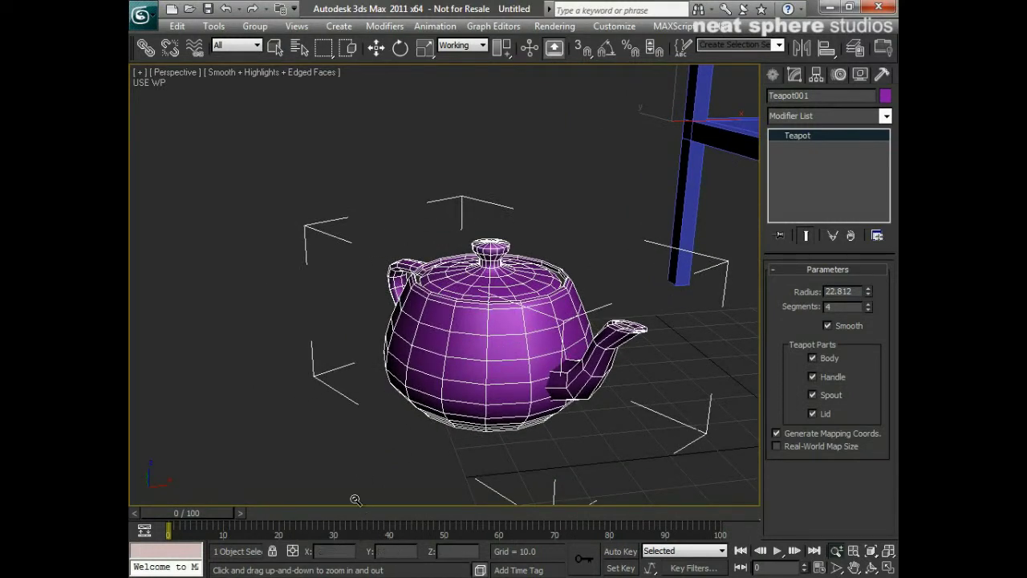
key(e)
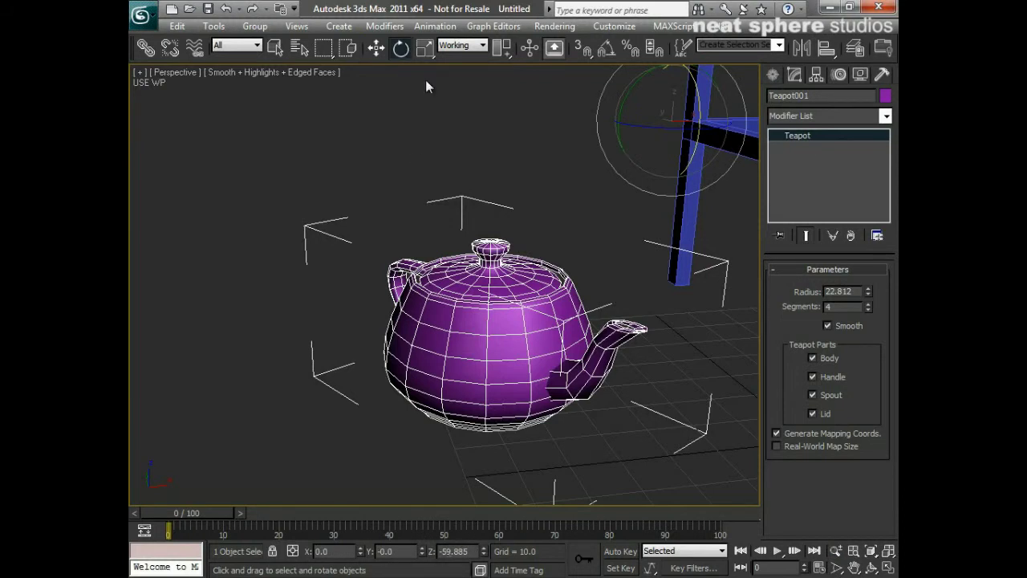
click(275, 48)
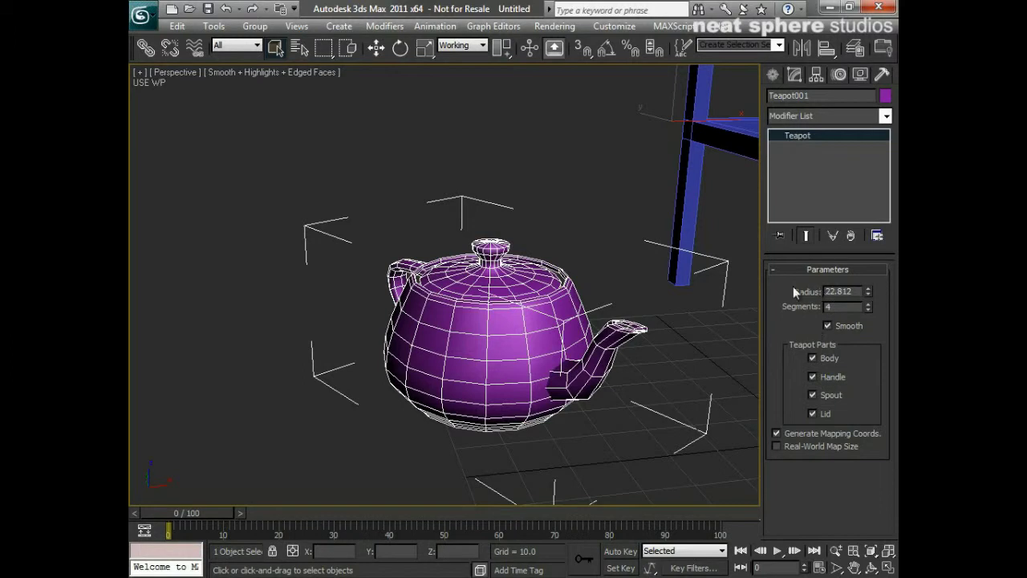
- Set the teapot's Radius to 25 and Segments to 12
drag(857, 292, 817, 293)
text(20)
key(Return)
text(25)
key(Return)
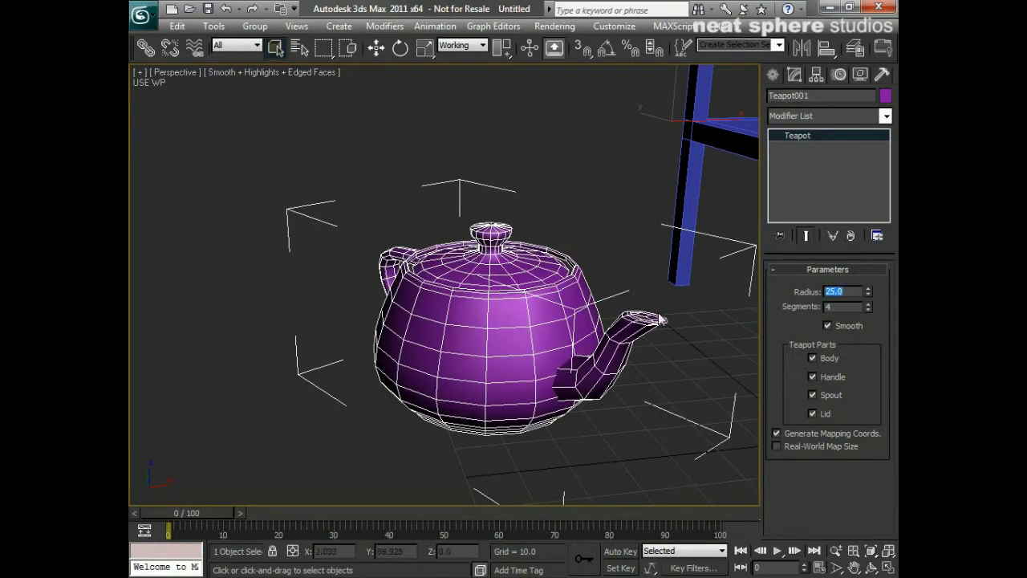
key(Tab)
text(12)
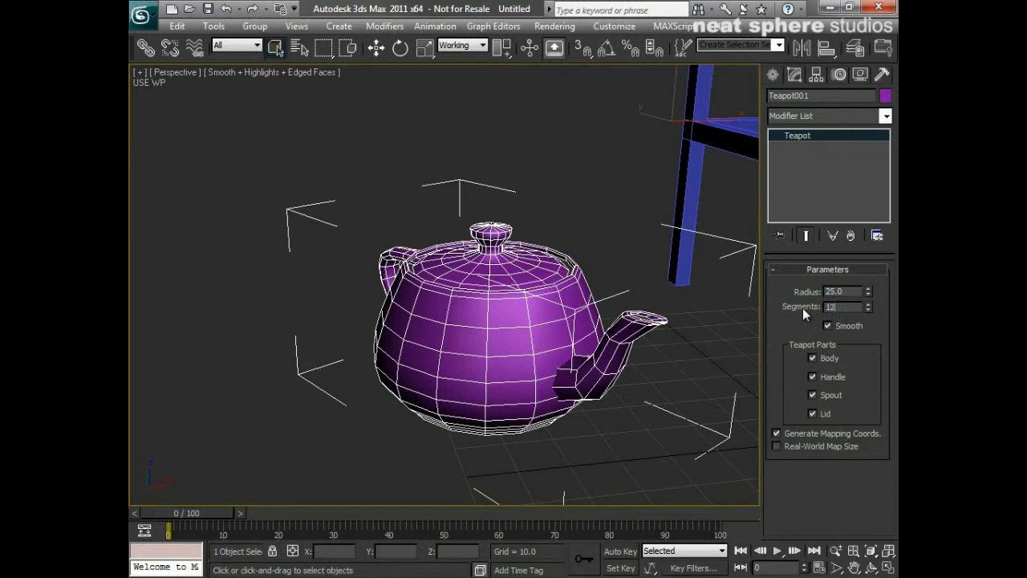
key(Return)
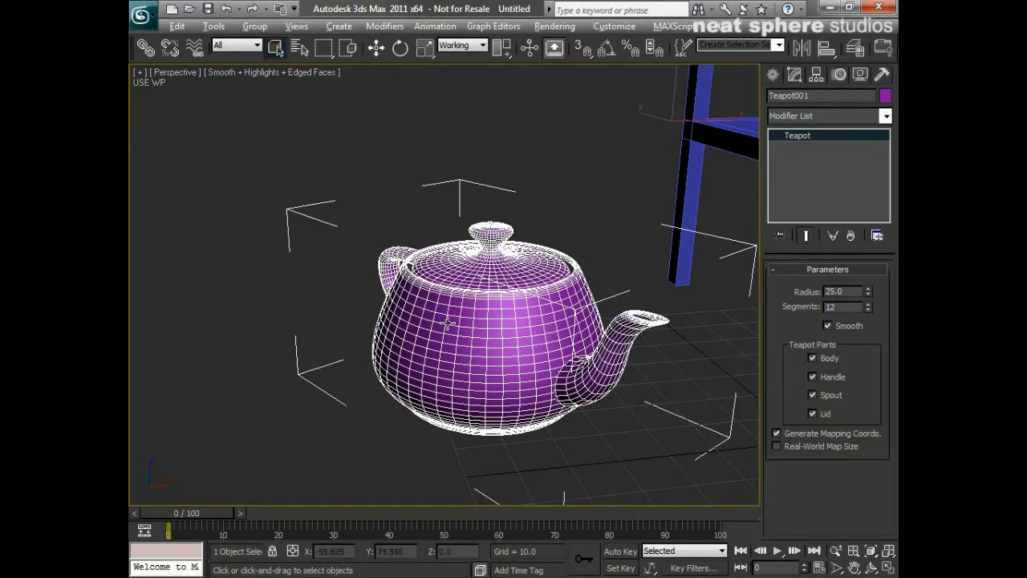
mouse_move(443, 322)
alt+middle_down()
mouse_move(612, 315)
mouse_move(431, 327)
alt+middle_up()
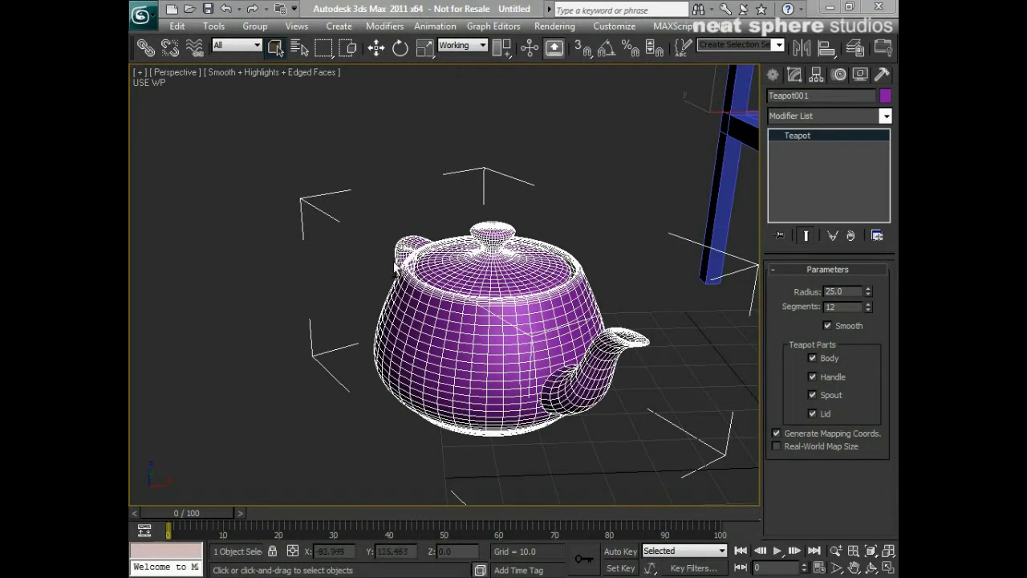
- Zoom out to reveal the chair and reselect the teapot
click(377, 214)
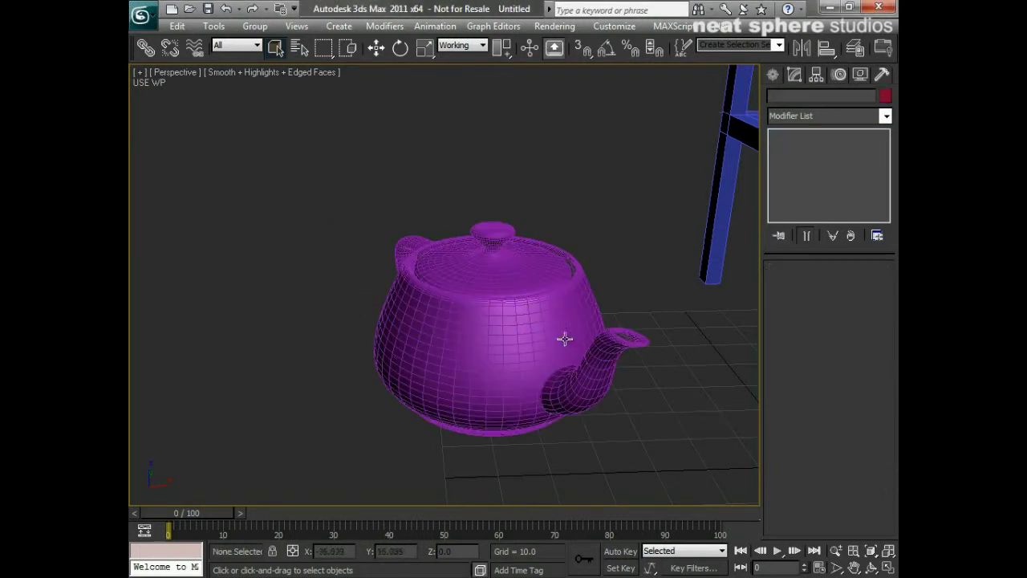
click(836, 550)
drag(545, 243, 509, 367)
right_click(516, 244)
click(532, 303)
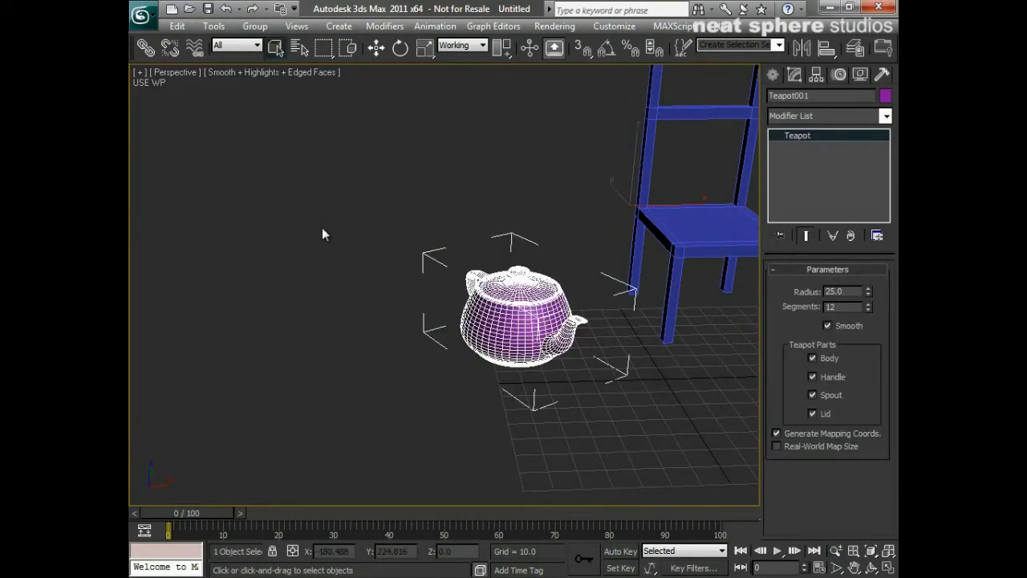
- Clone the teapot via Edit > Clone, choosing Copy in Clone Options
click(177, 26)
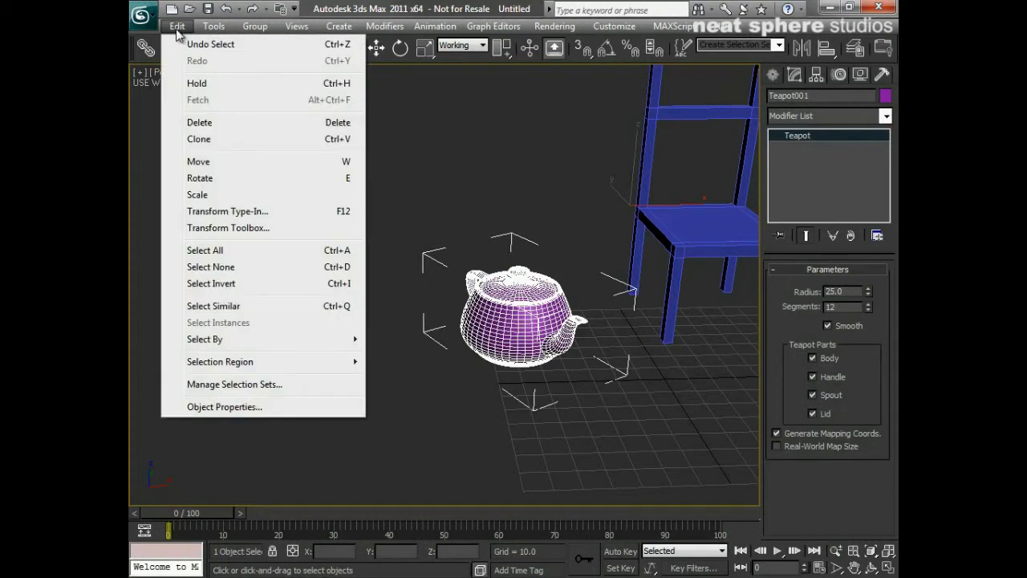
click(205, 140)
mouse_move(524, 212)
mouse_down()
mouse_move(510, 217)
mouse_move(302, 132)
mouse_up()
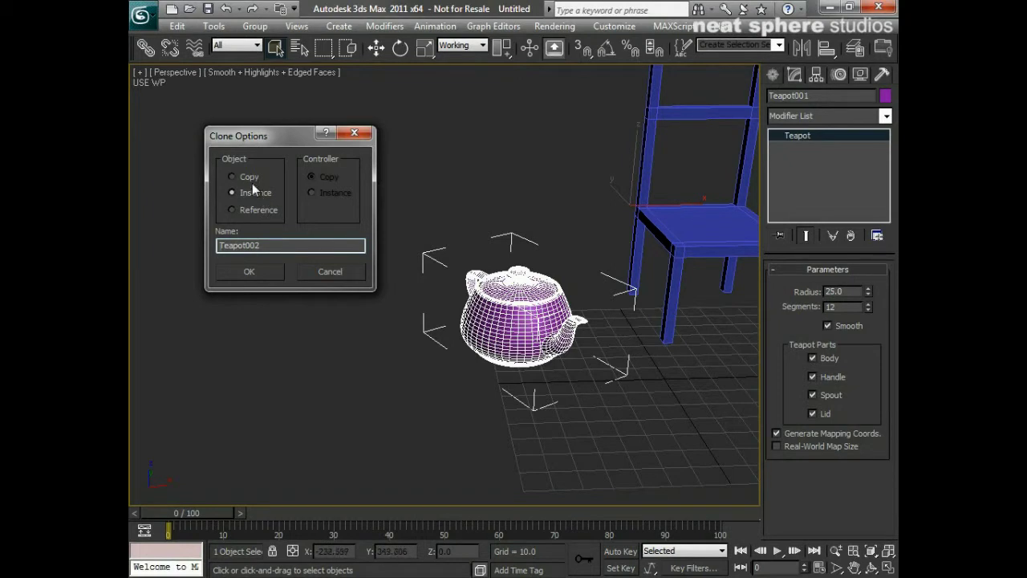
click(234, 177)
click(797, 98)
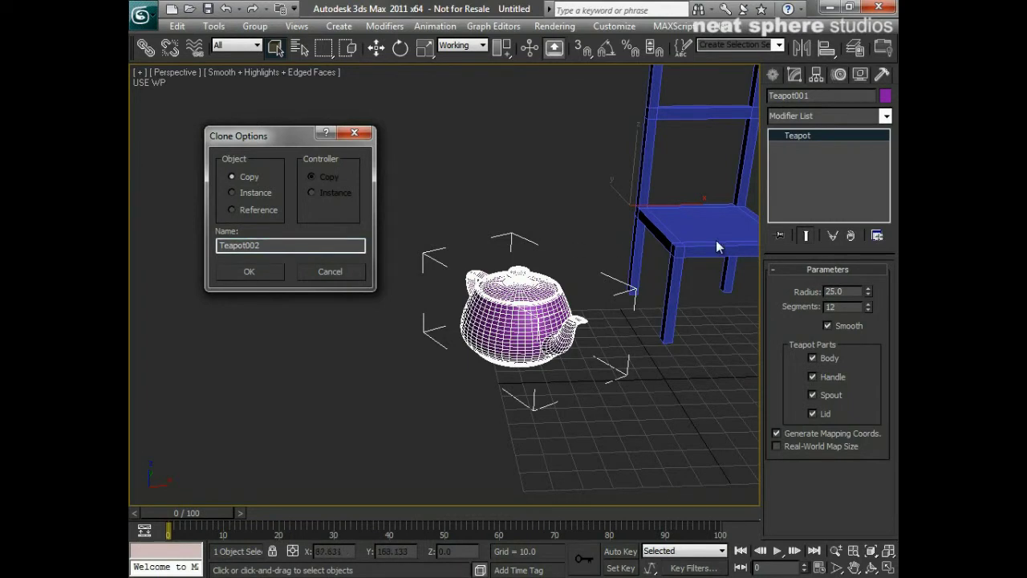
- Create Teapot002 and move it left of the original, with Use Working Pivot off
click(248, 272)
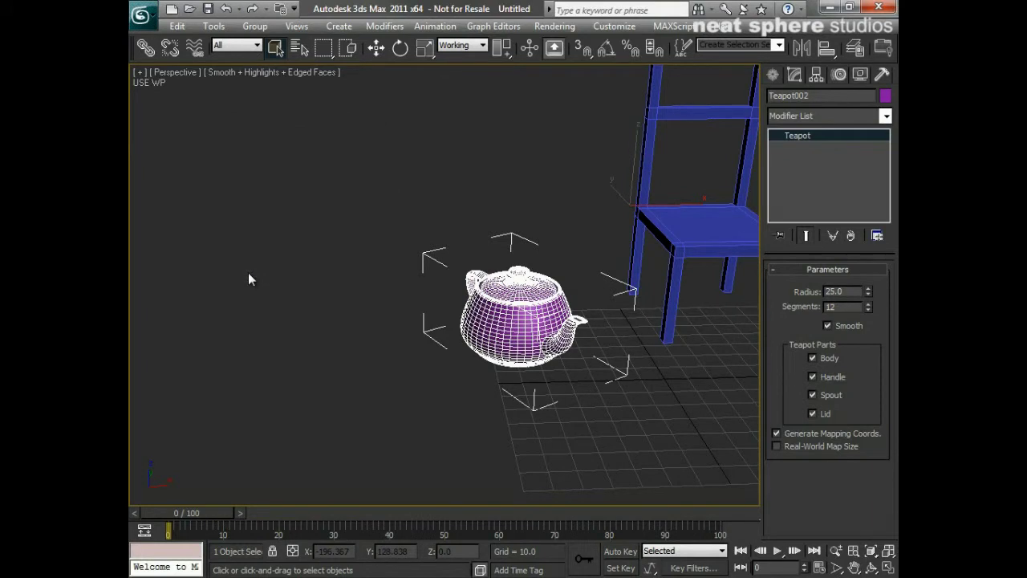
click(376, 50)
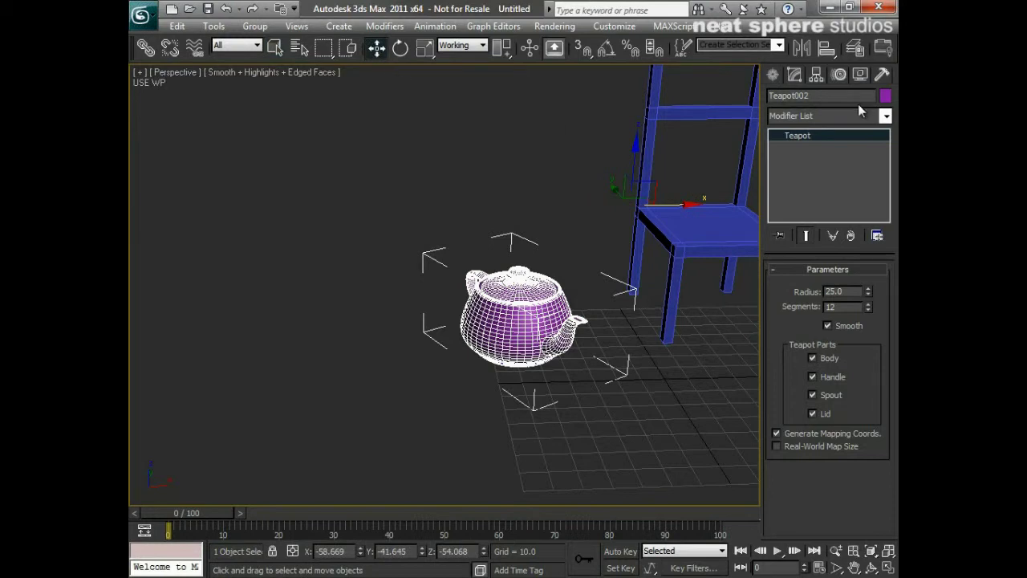
click(818, 74)
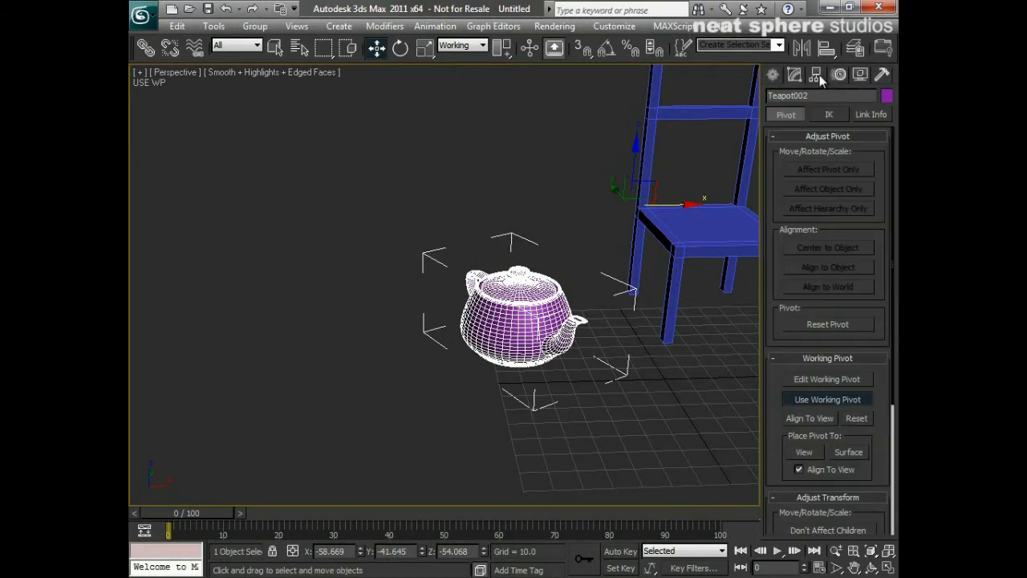
click(819, 399)
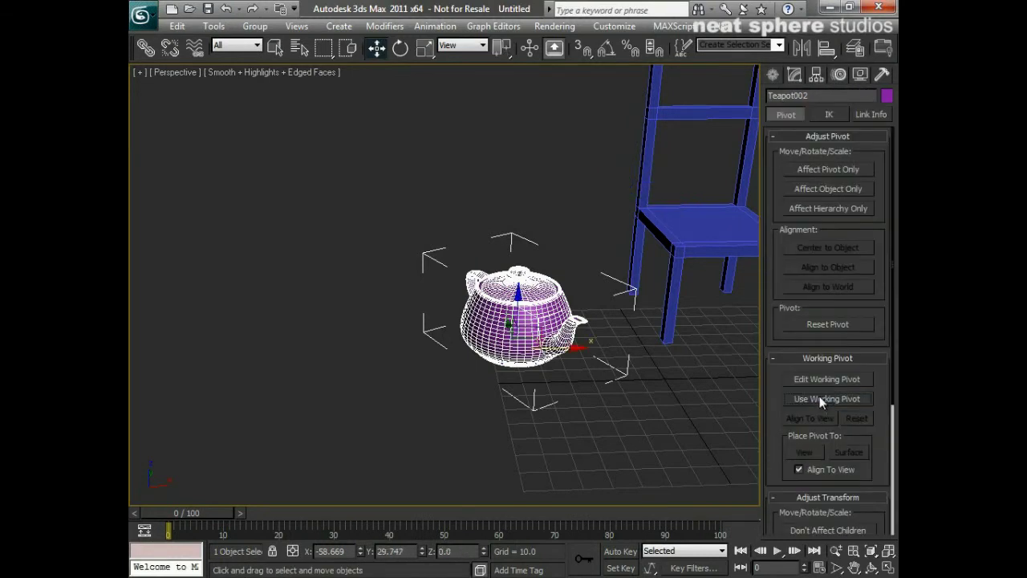
click(795, 75)
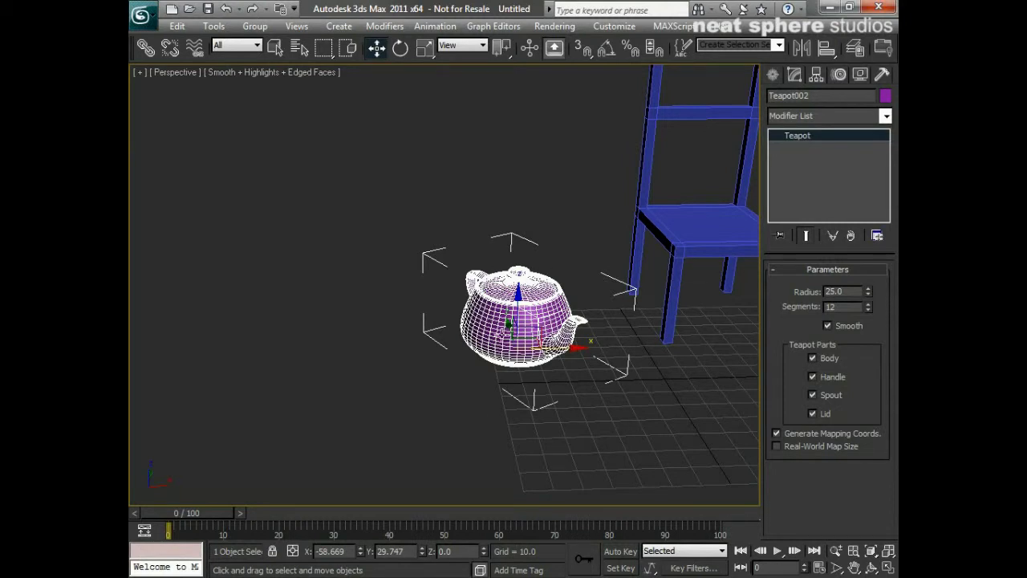
mouse_move(576, 349)
shift+mouse_down()
mouse_move(458, 351)
mouse_move(451, 489)
mouse_move(454, 351)
mouse_move(409, 351)
mouse_move(438, 359)
shift+mouse_up()
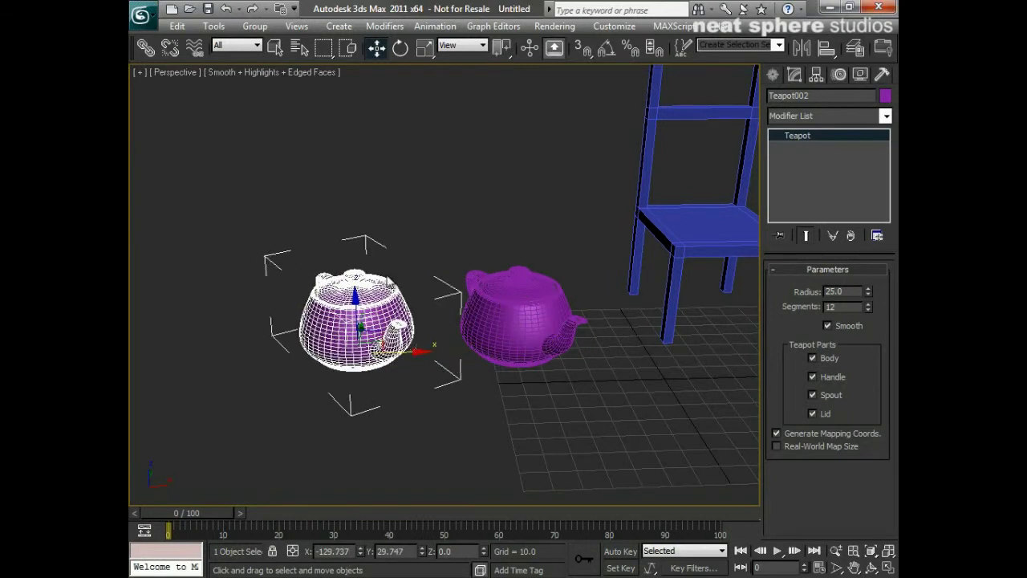
alt+middle_drag(385, 317, 387, 353)
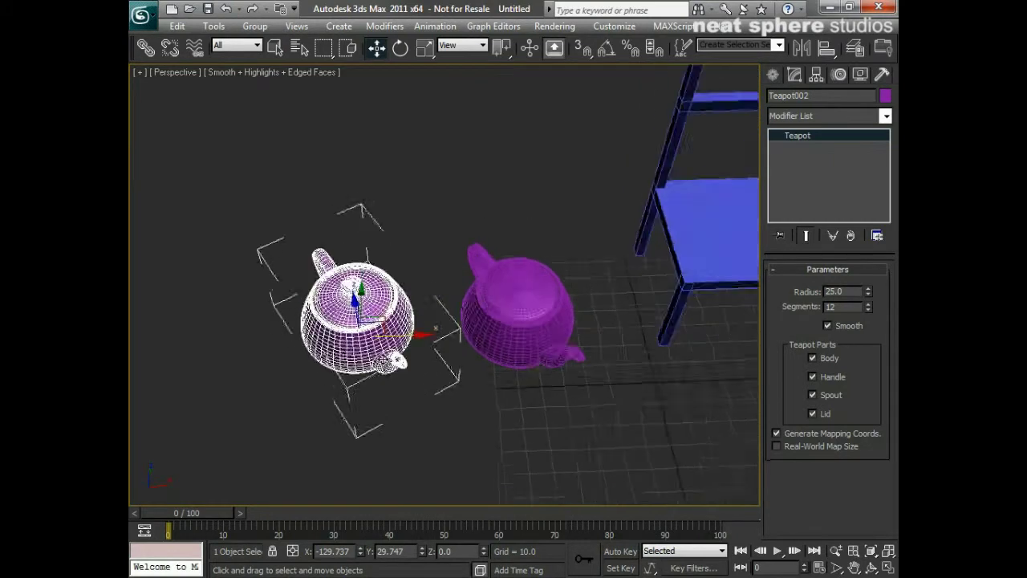
ctrl+alt+middle_drag(436, 327, 468, 356)
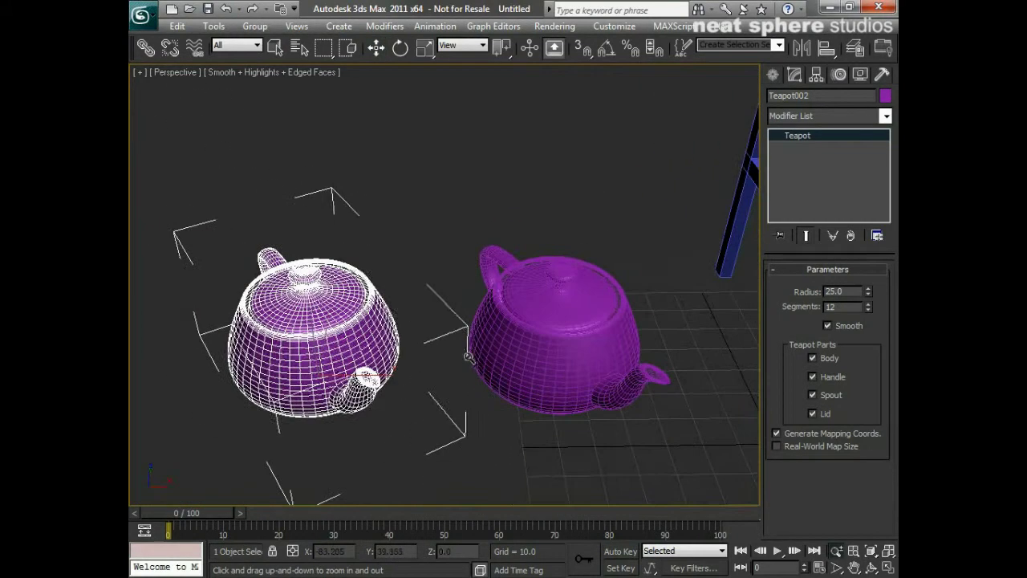
- Set Teapot002's Segments to 4
key(w)
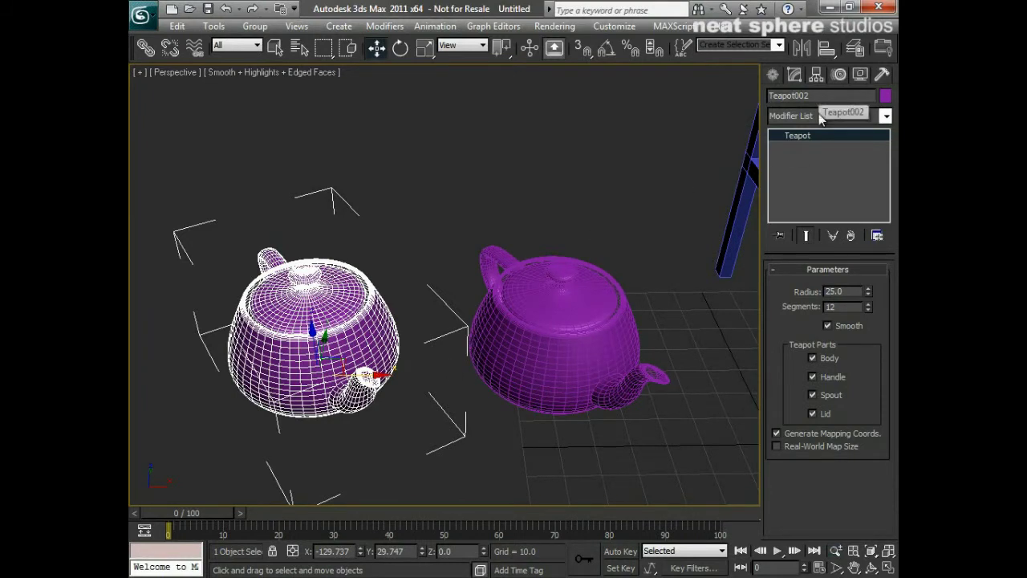
drag(845, 305, 799, 305)
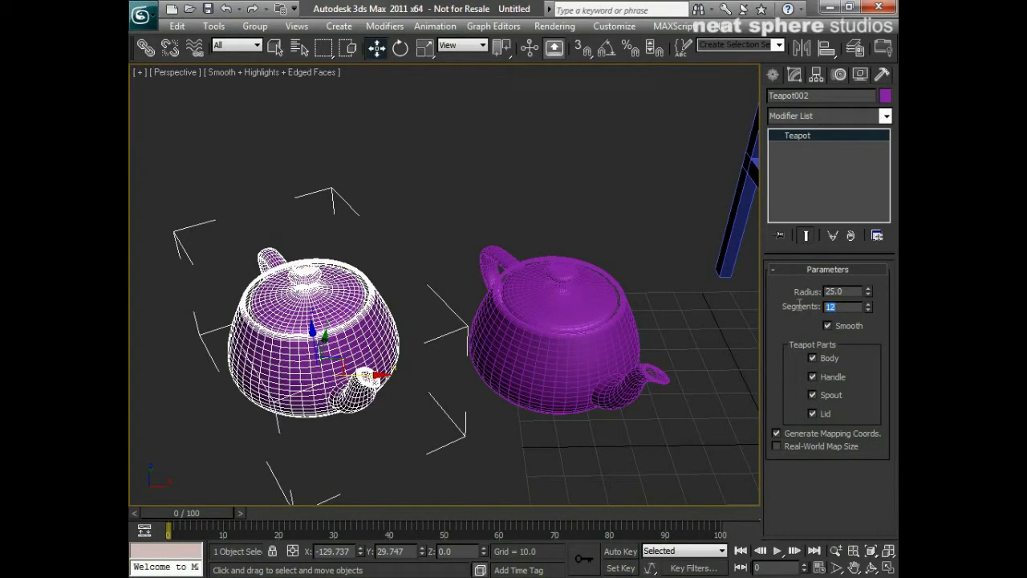
text(4)
key(Return)
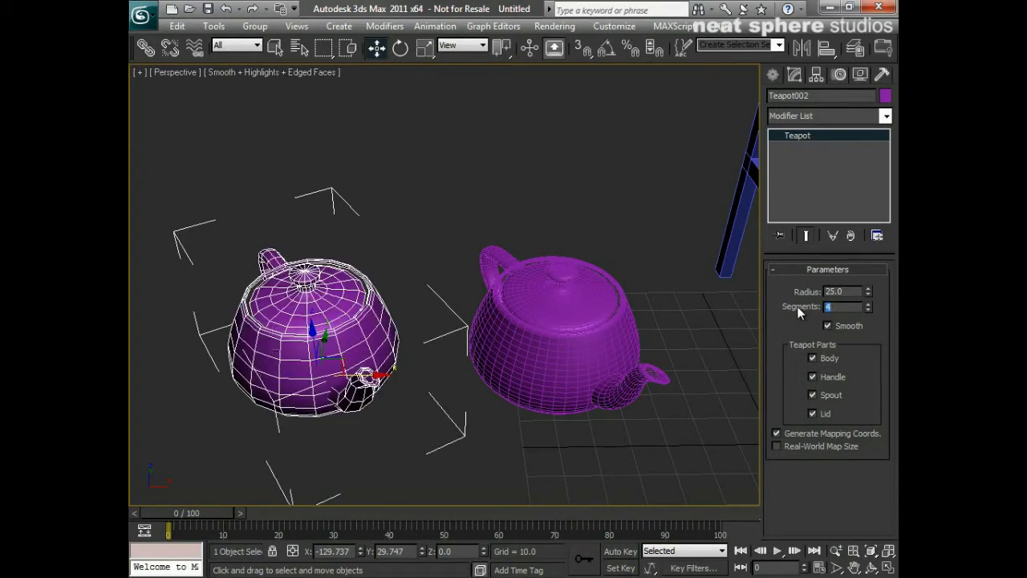
- Move the coarse Teapot002 up and to the left, away from the original
click(465, 436)
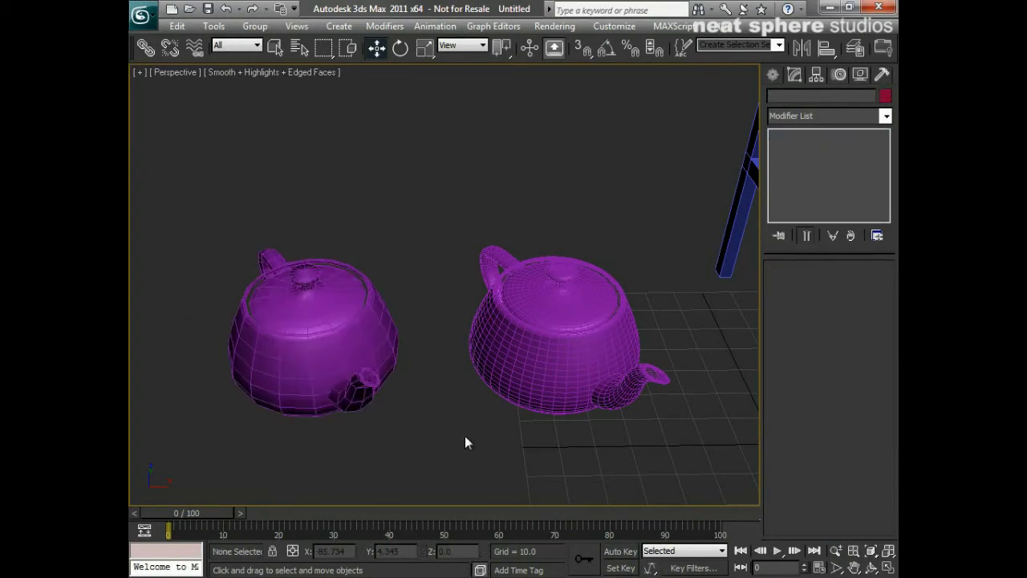
click(336, 319)
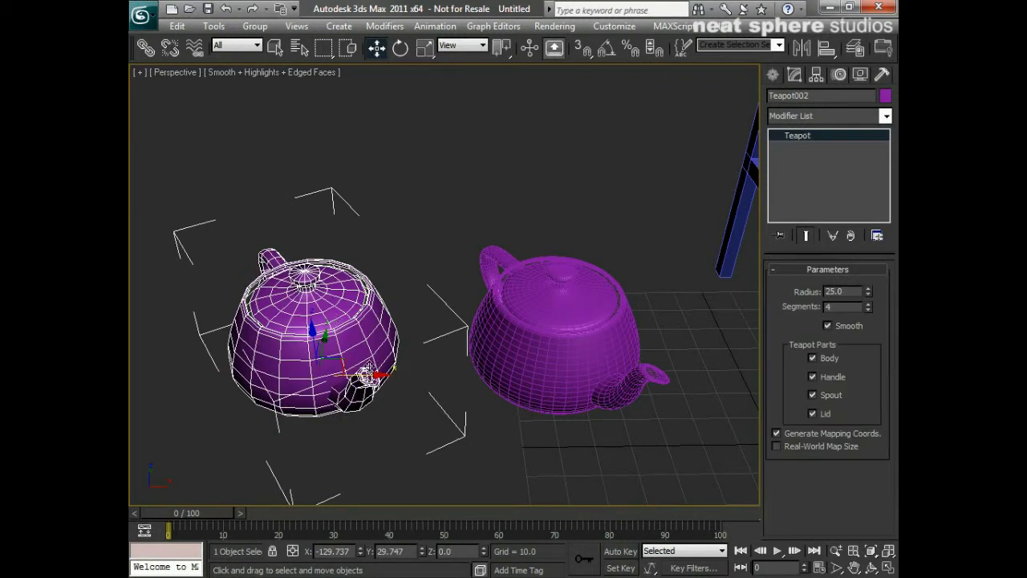
key(q)
click(553, 333)
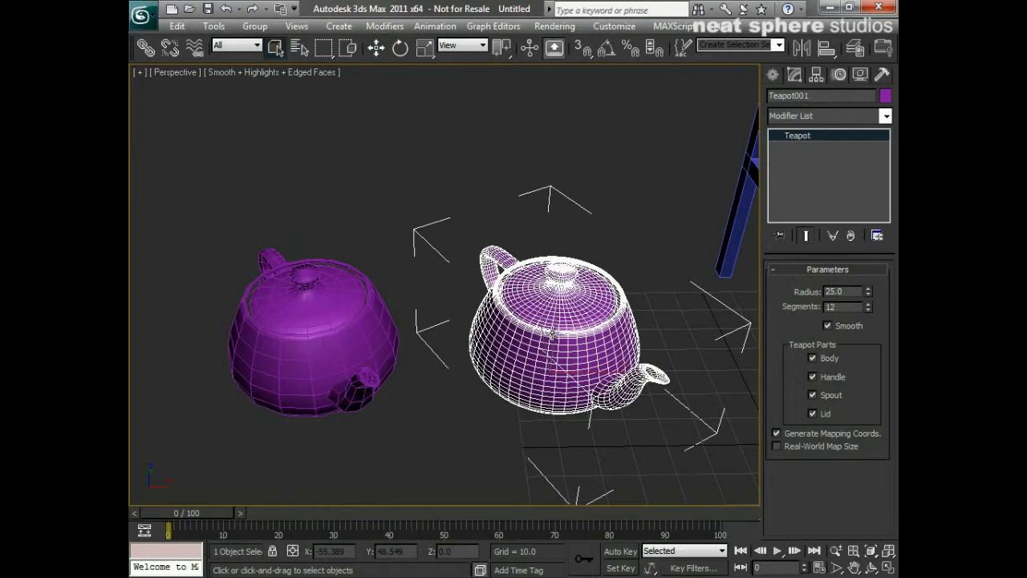
click(347, 367)
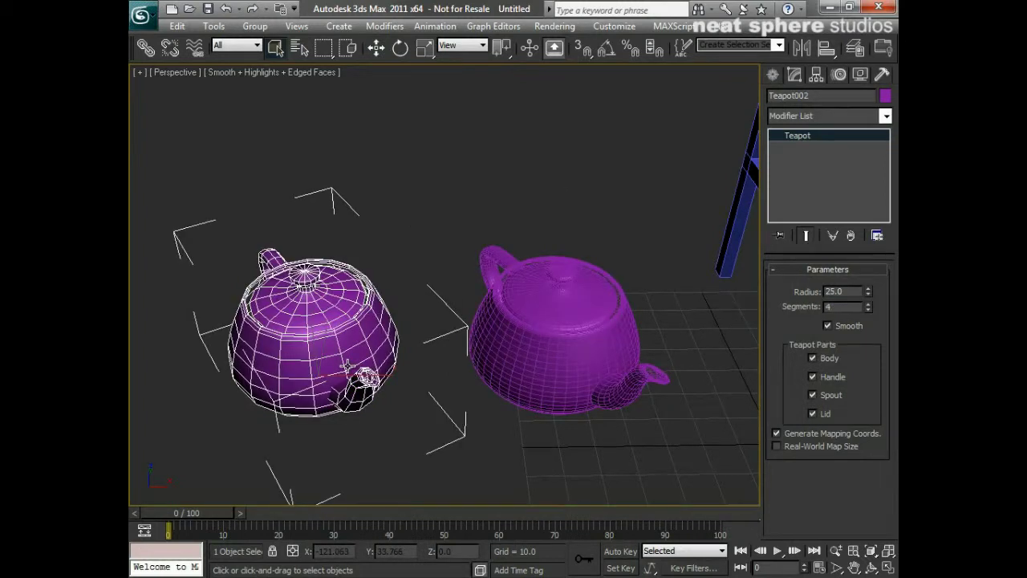
click(376, 47)
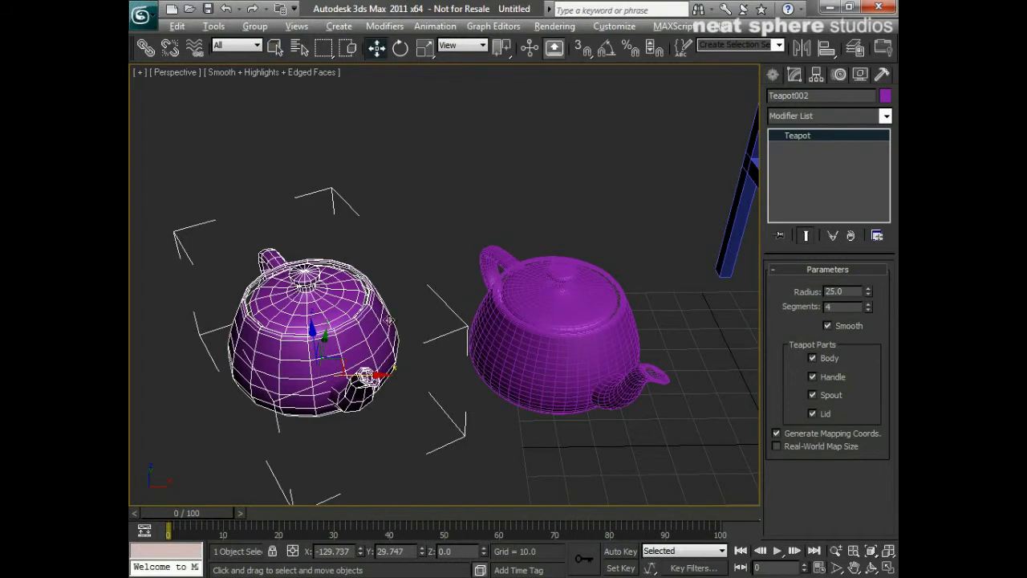
alt+middle_drag(389, 320, 490, 317)
drag(281, 374, 80, 300)
alt+middle_drag(390, 303, 422, 259)
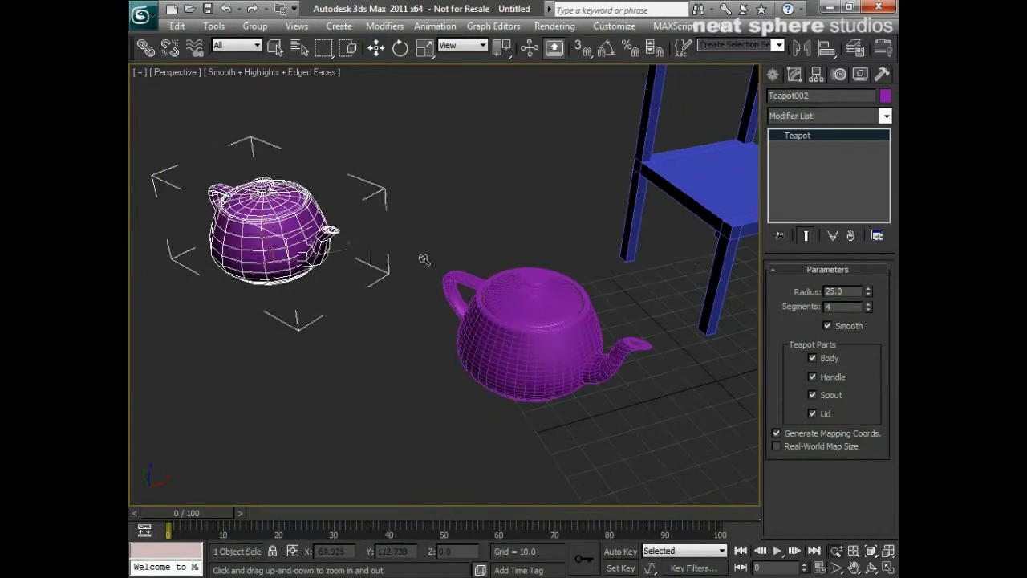
- Clone Teapot001 as an Instance named Teapot003 via Edit > Clone
click(519, 313)
click(179, 27)
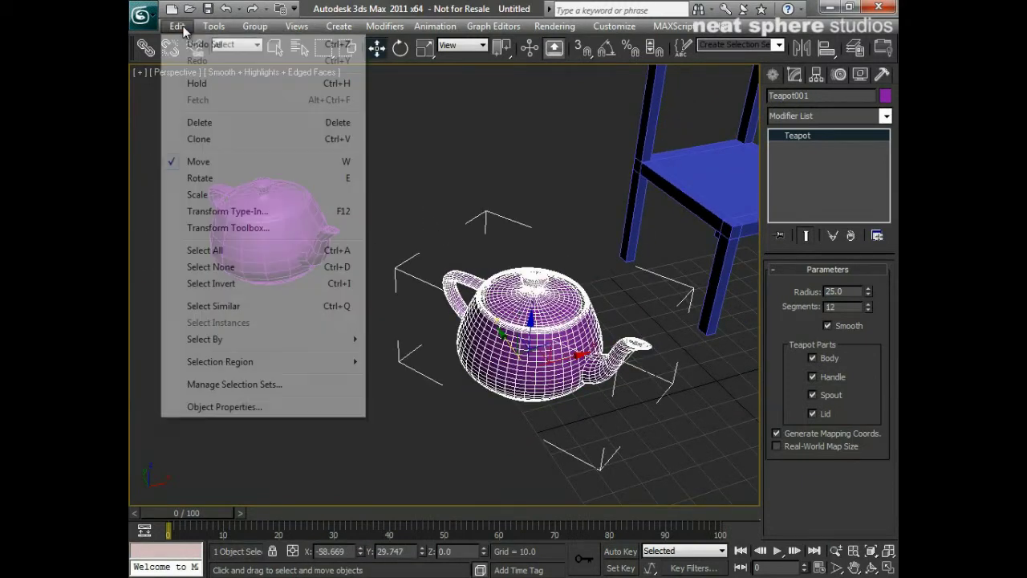
click(199, 140)
drag(488, 218, 335, 113)
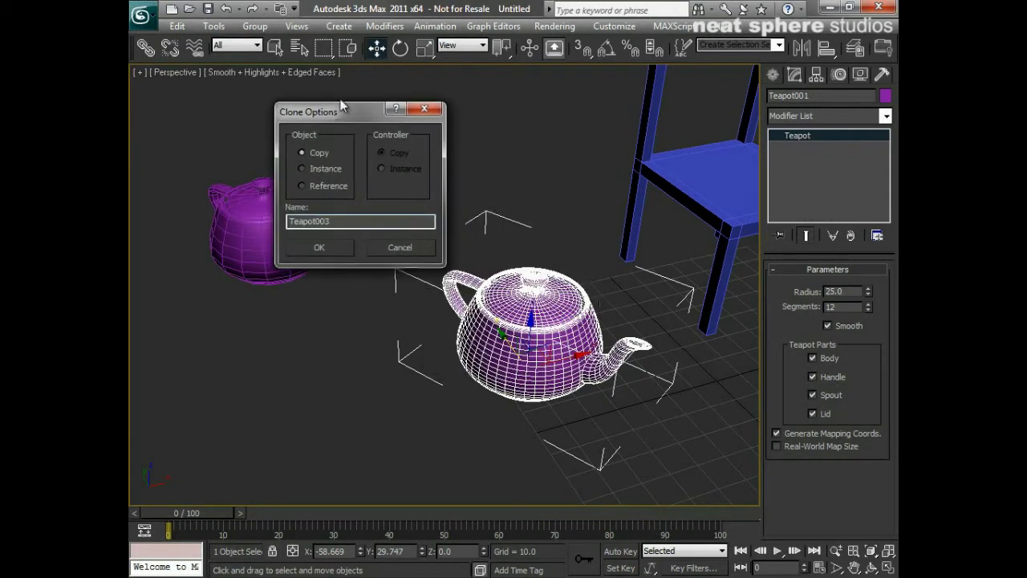
click(304, 169)
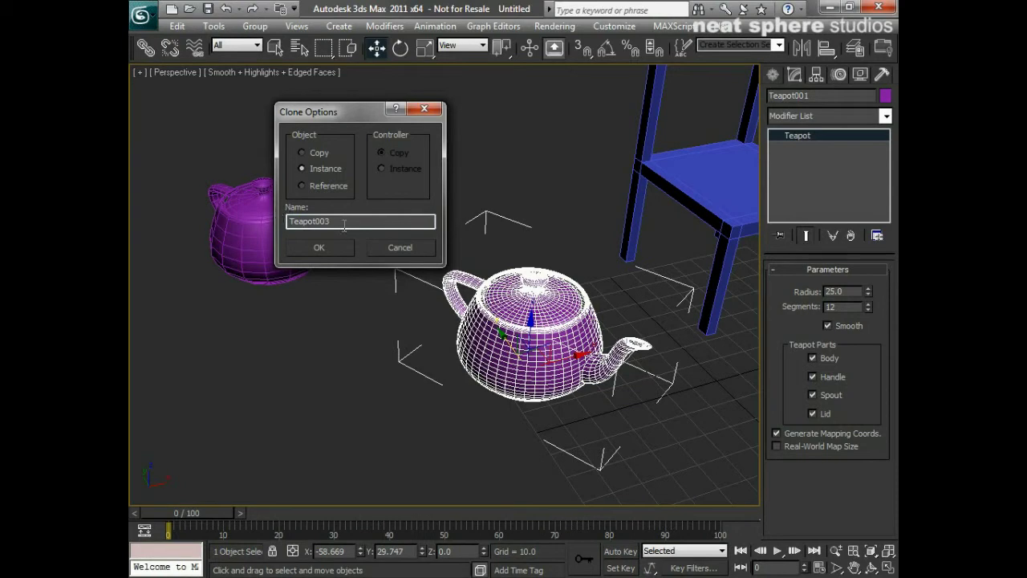
drag(345, 222, 305, 221)
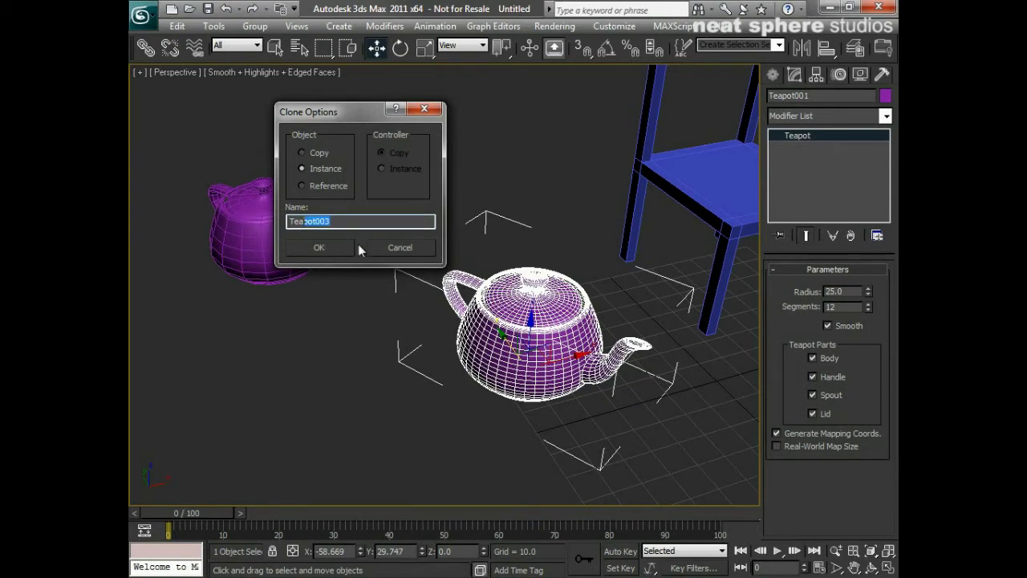
click(318, 248)
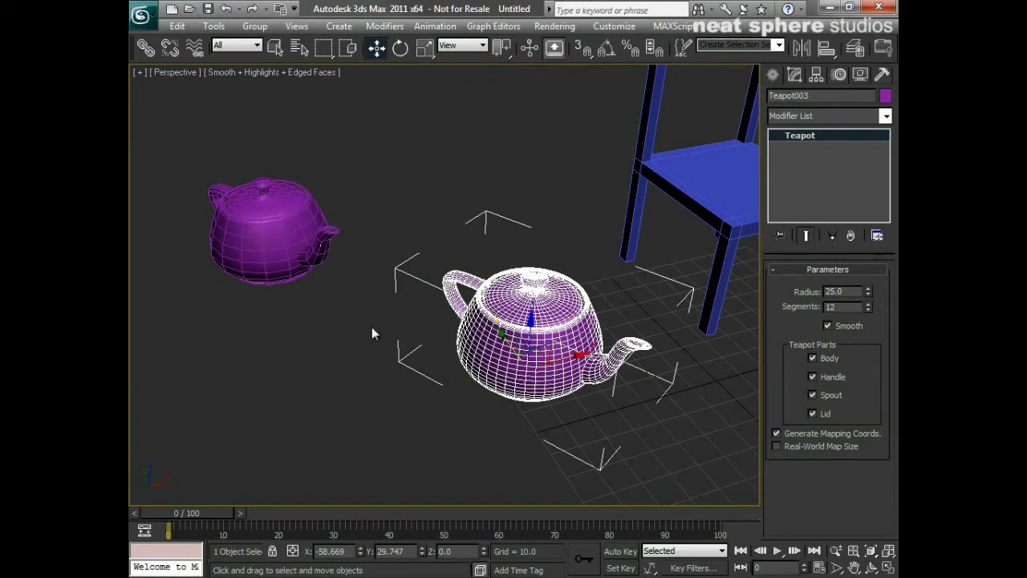
- Move Teapot003 to the front left and set its Segments to 4
mouse_move(580, 356)
mouse_down()
mouse_move(394, 385)
mouse_move(383, 399)
mouse_up()
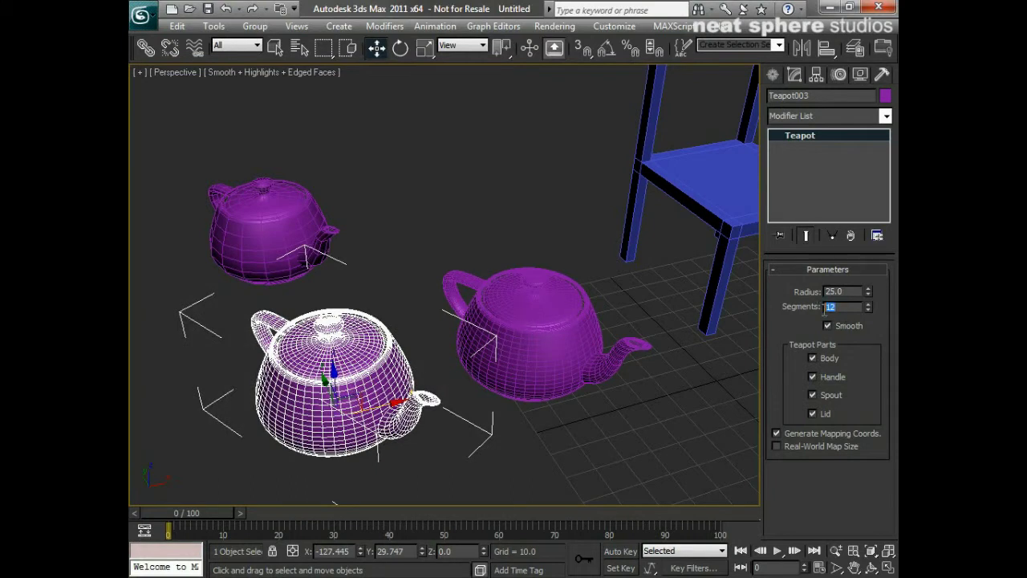
text(4)
key(Return)
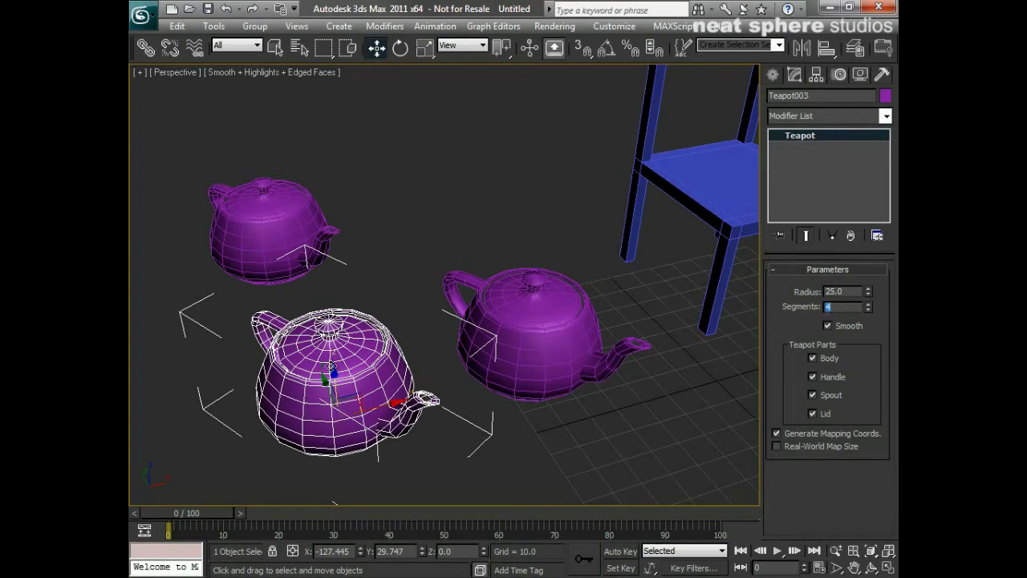
- Set Teapot001 to 12 segments, check Teapot003 updated, then select Teapot002
click(539, 324)
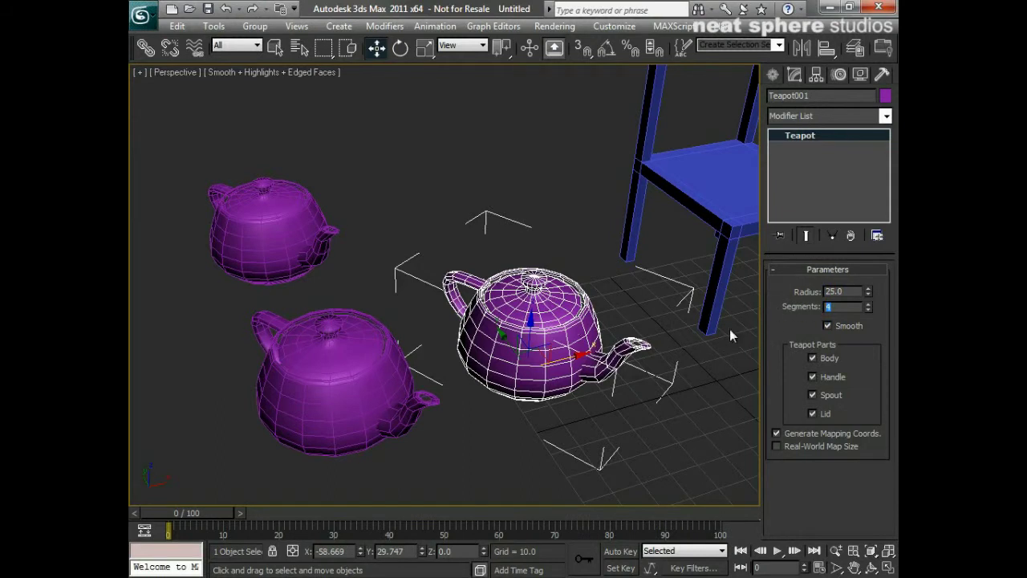
text(12)
key(Return)
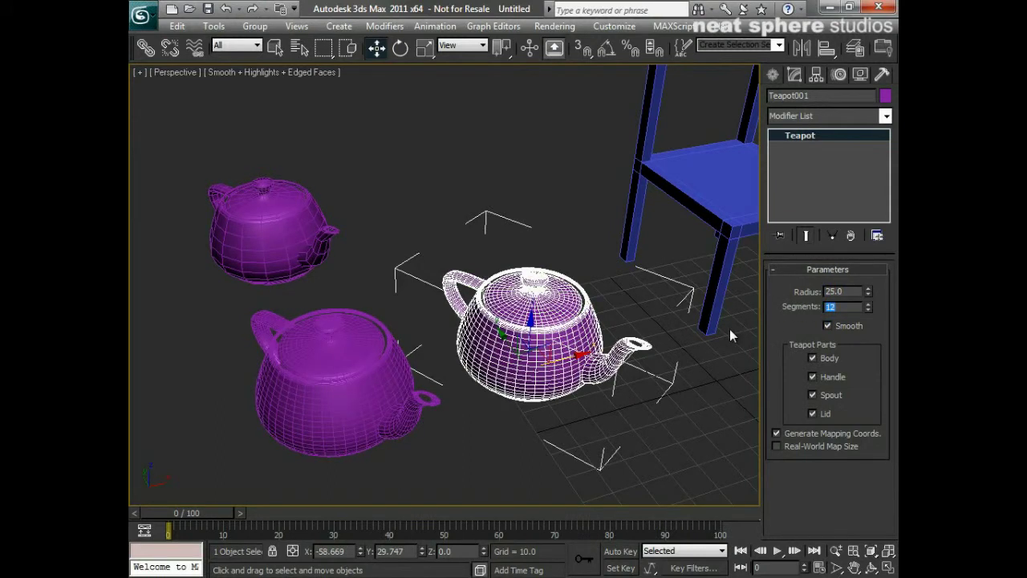
click(325, 418)
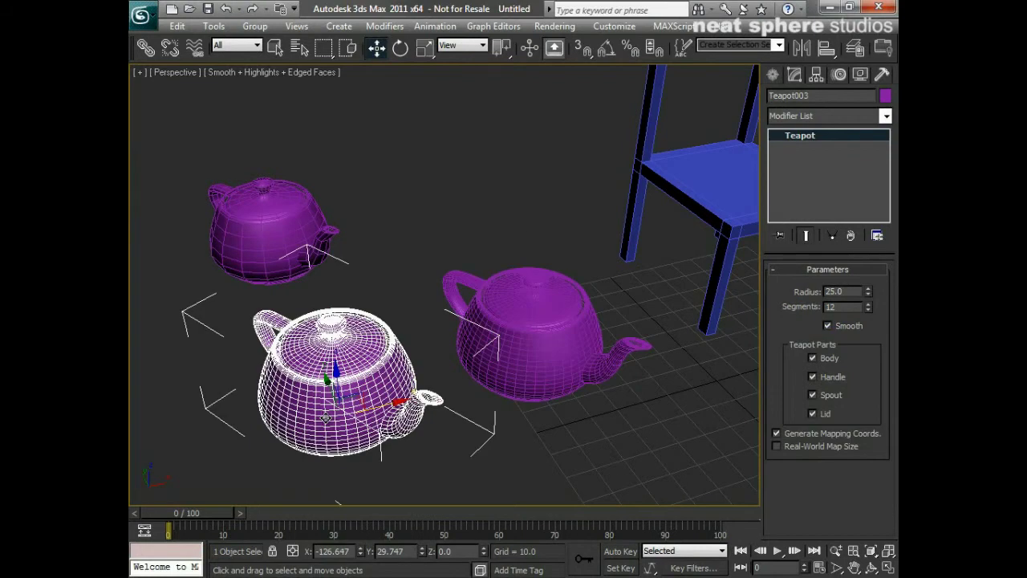
key(q)
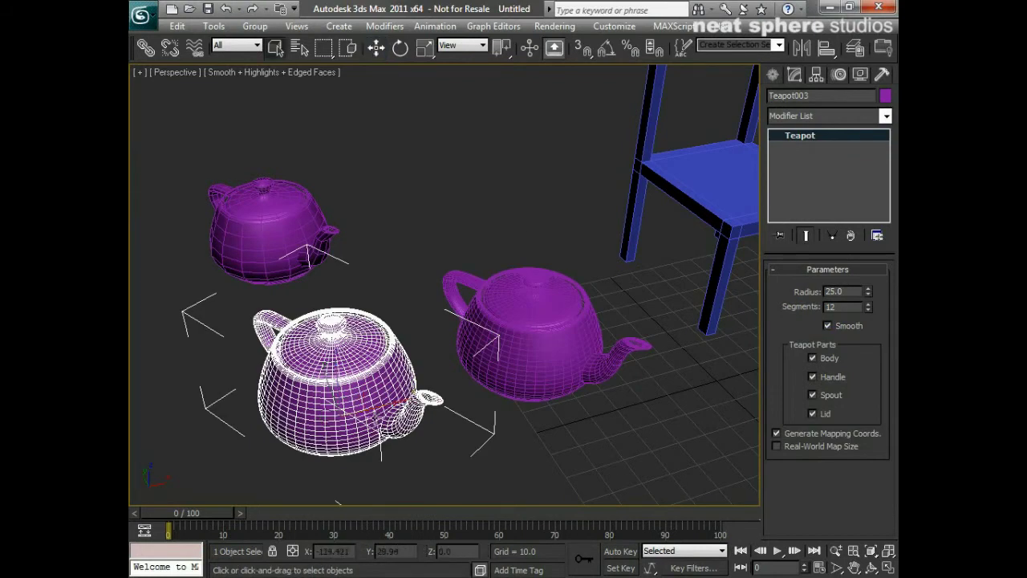
click(285, 225)
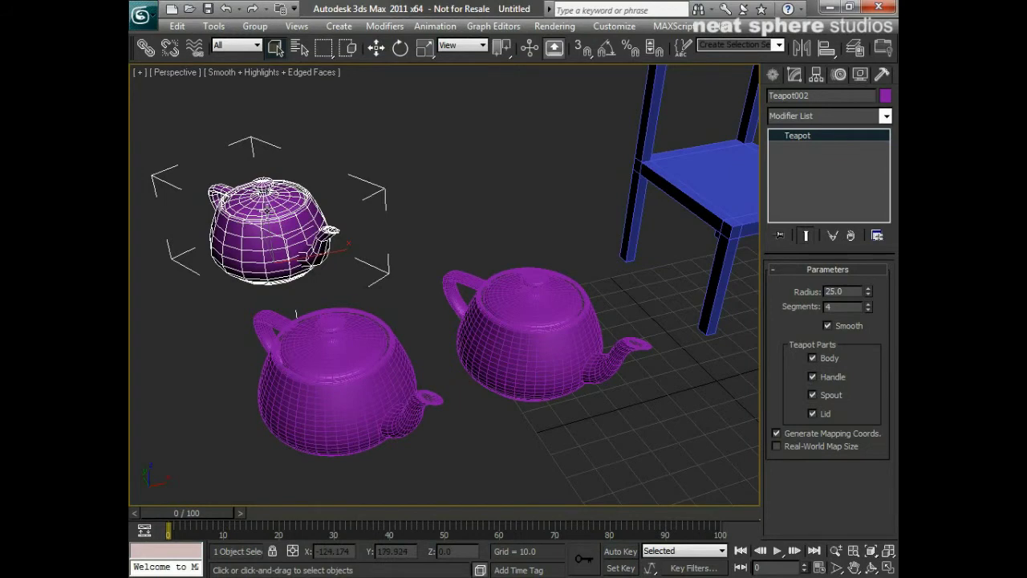
- Select the middle, front-left and back teapots in turn to compare their segment settings
click(490, 298)
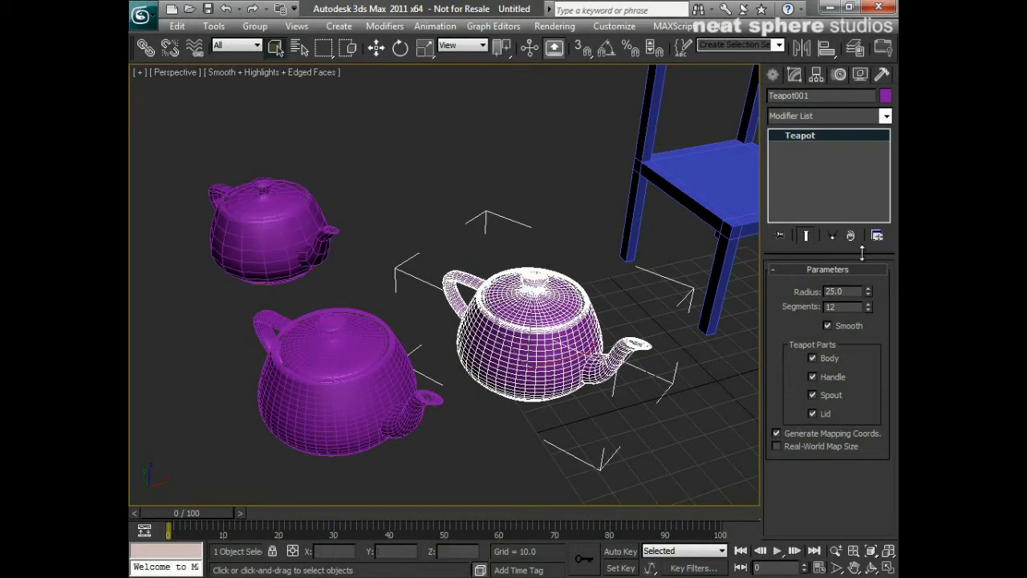
click(388, 383)
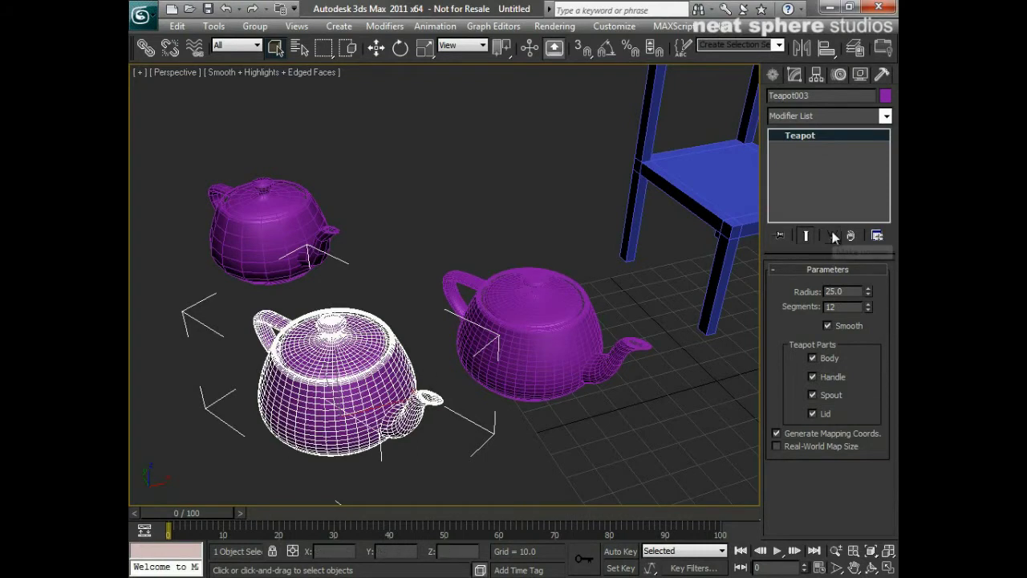
click(281, 215)
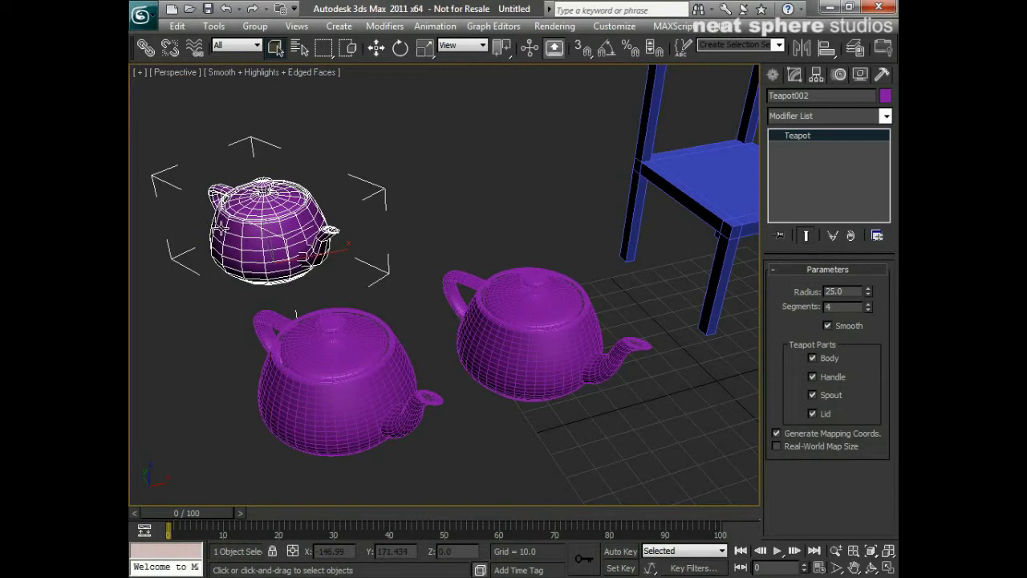
click(317, 353)
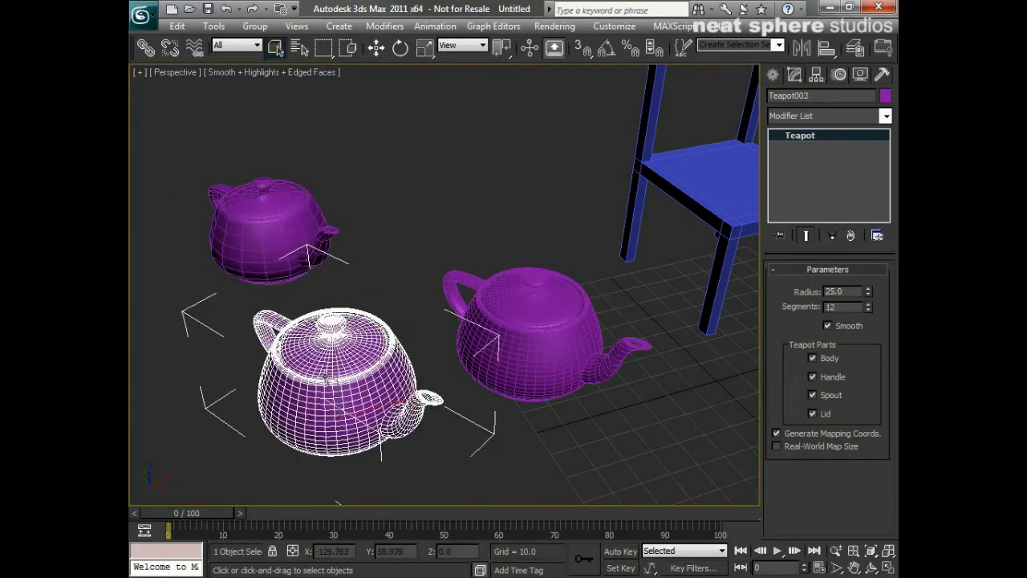
click(525, 339)
click(391, 382)
click(523, 340)
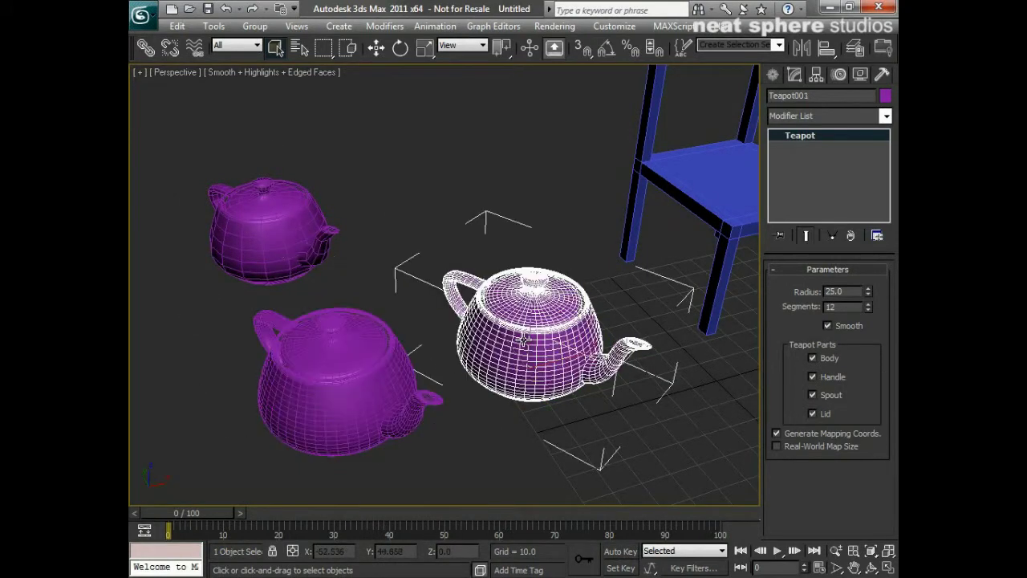
click(367, 394)
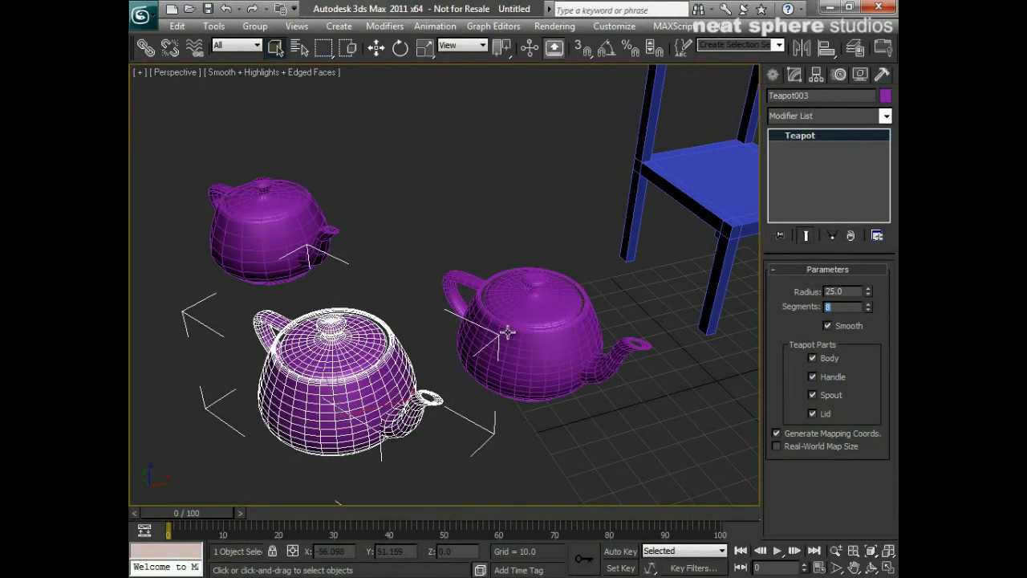
- Make Teapot003 unique with 2 segments, confirming Teapot001 keeps 8
click(833, 242)
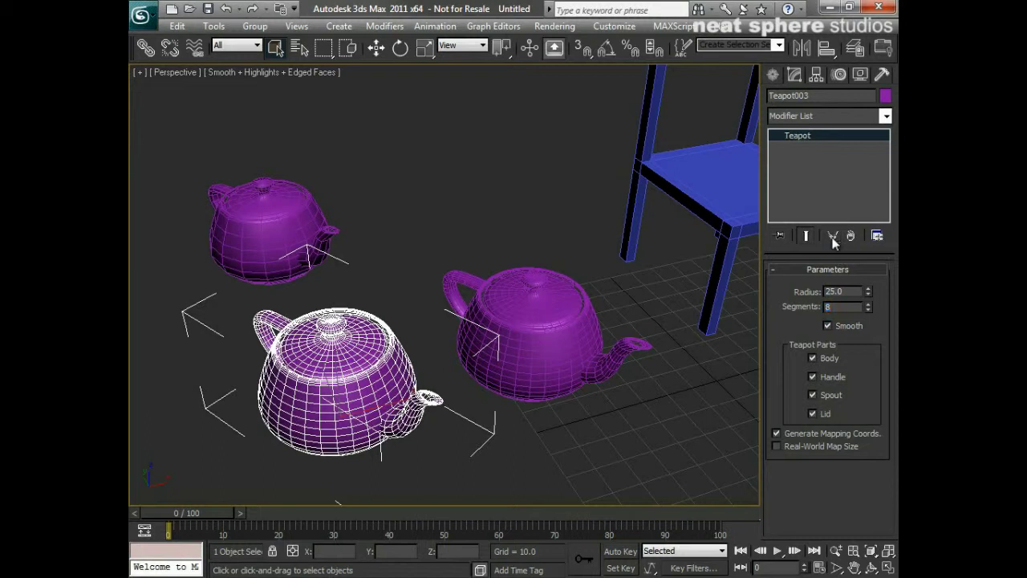
double_click(830, 307)
key(Return)
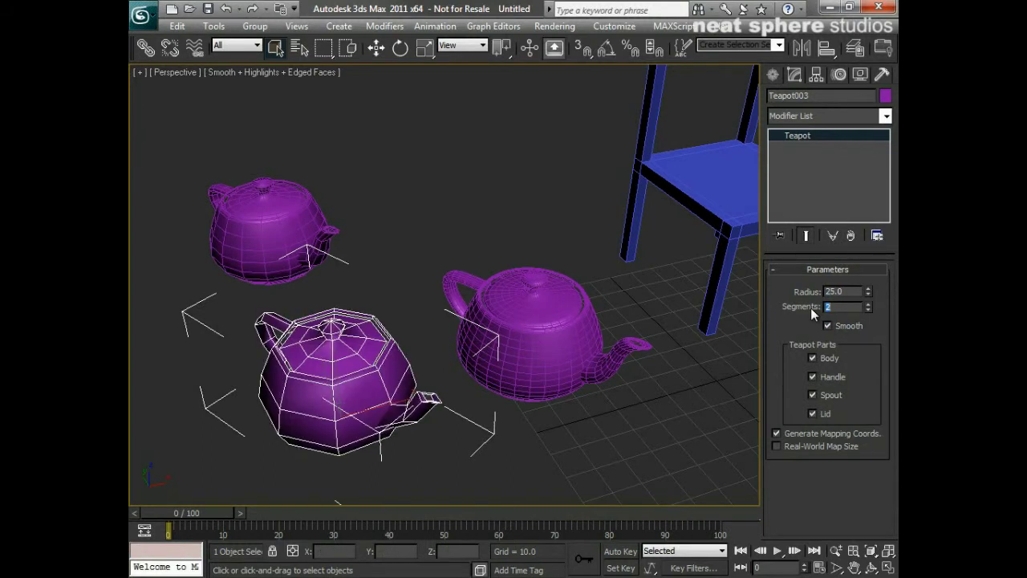
click(427, 236)
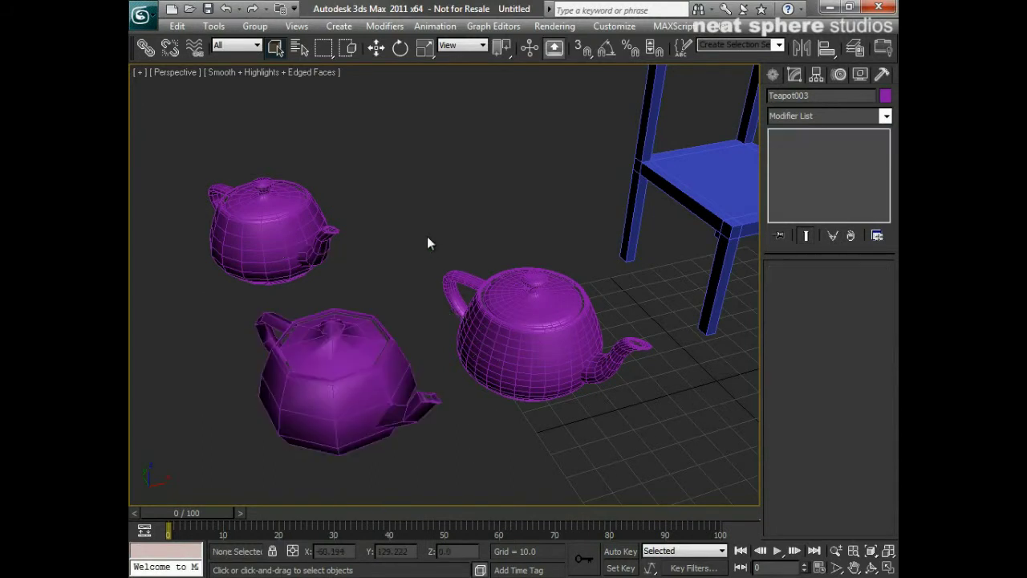
click(341, 351)
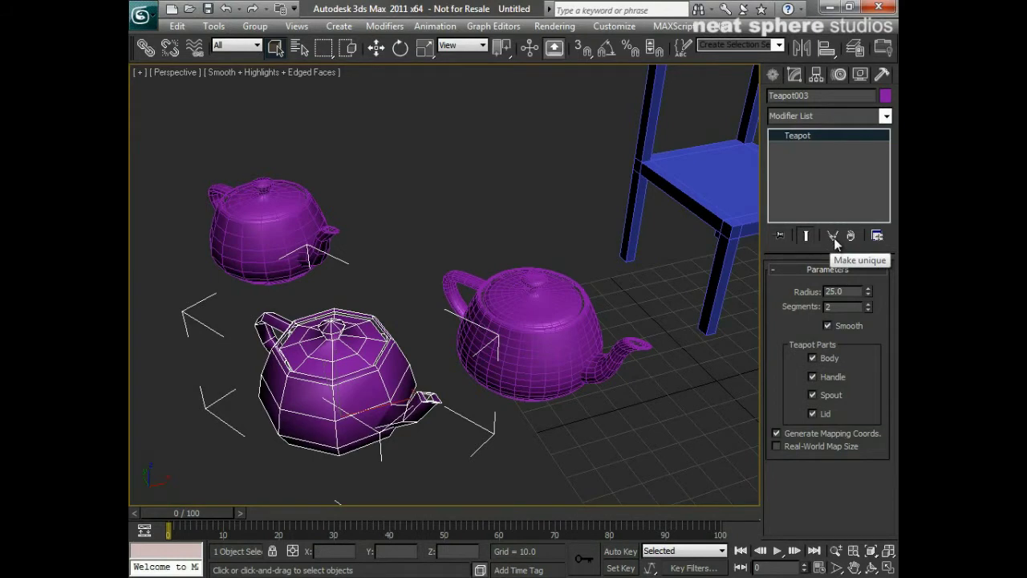
click(553, 378)
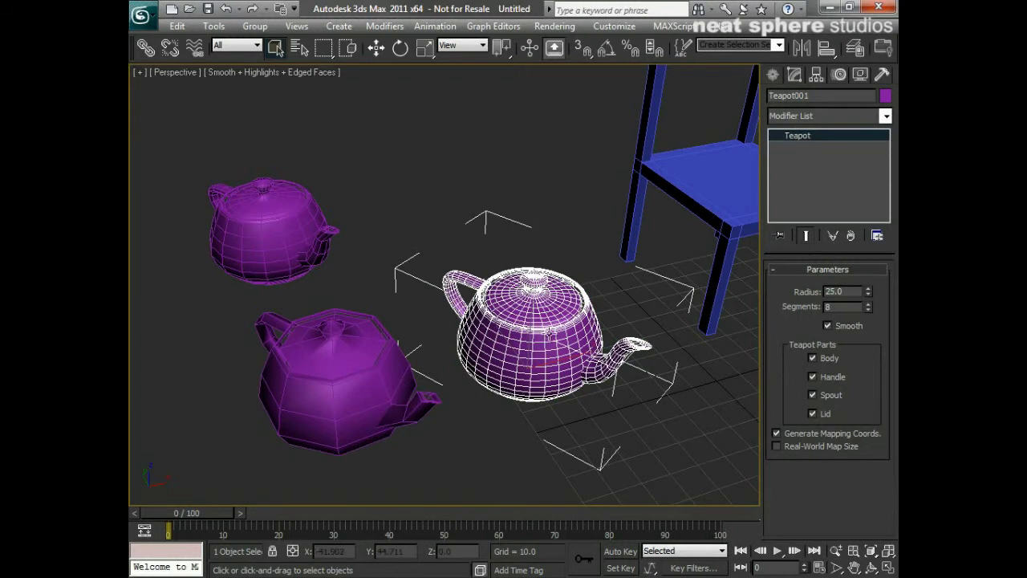
click(380, 259)
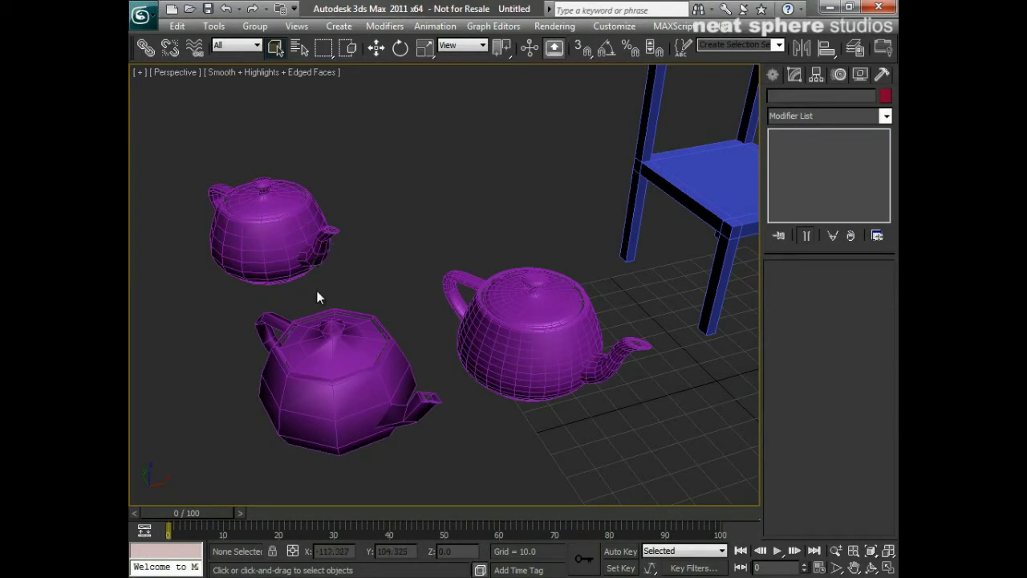
key(alt+z)
drag(387, 199, 386, 213)
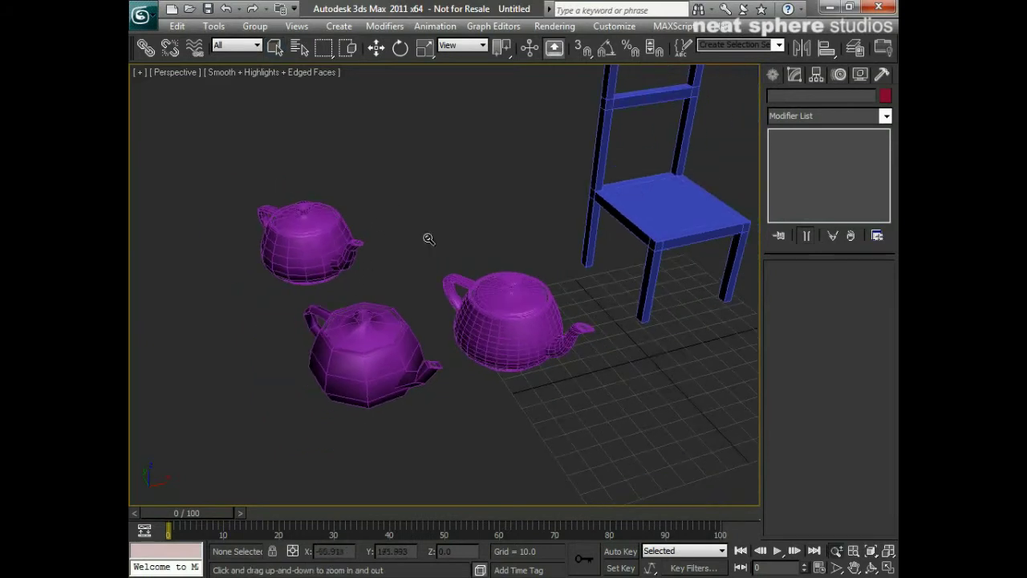
middle_drag(583, 290, 355, 385)
key(q)
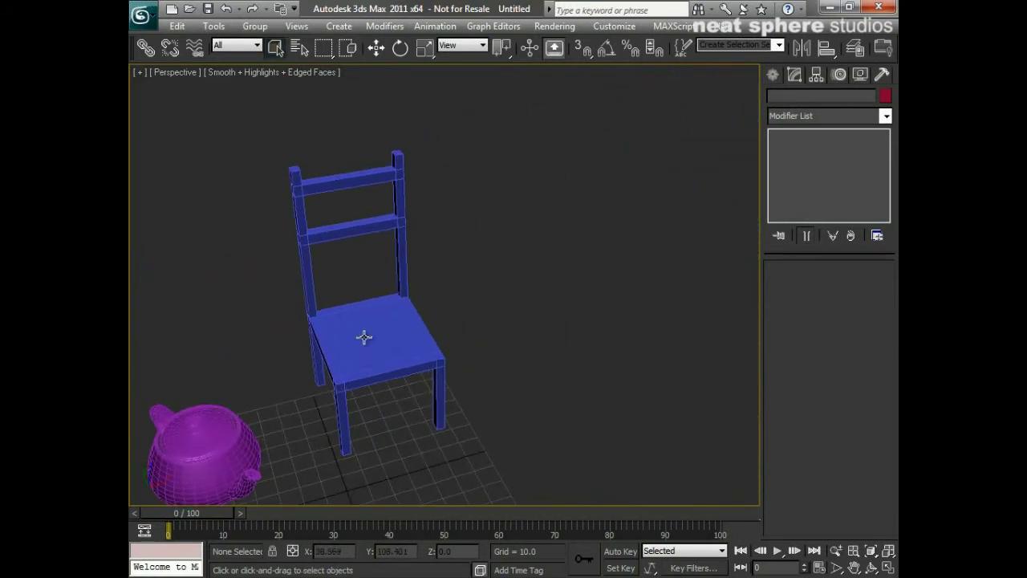
click(363, 337)
alt+middle_drag(489, 397, 473, 369)
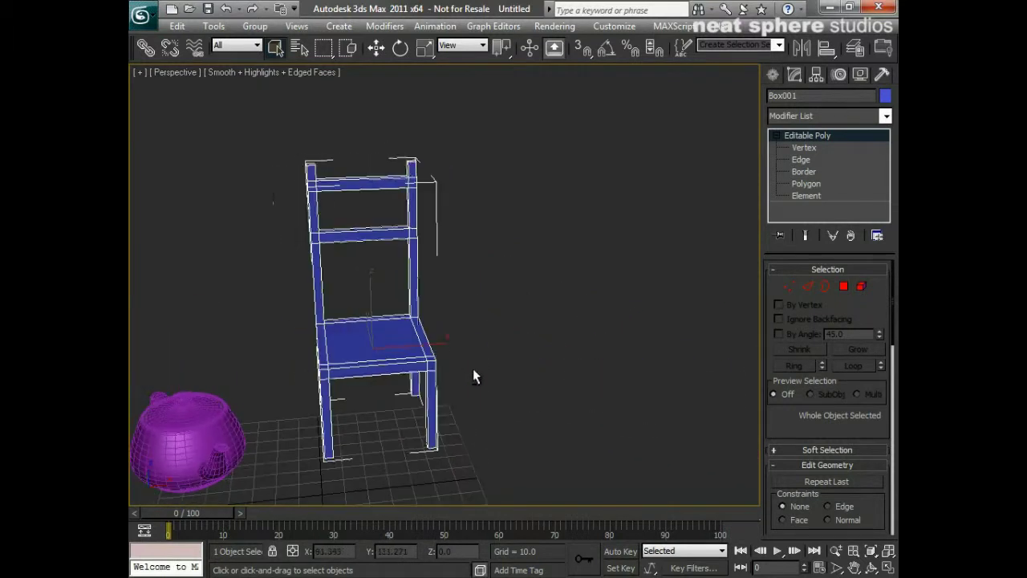
key(alt+z)
drag(452, 362, 456, 350)
scroll(470, 355, down, 3)
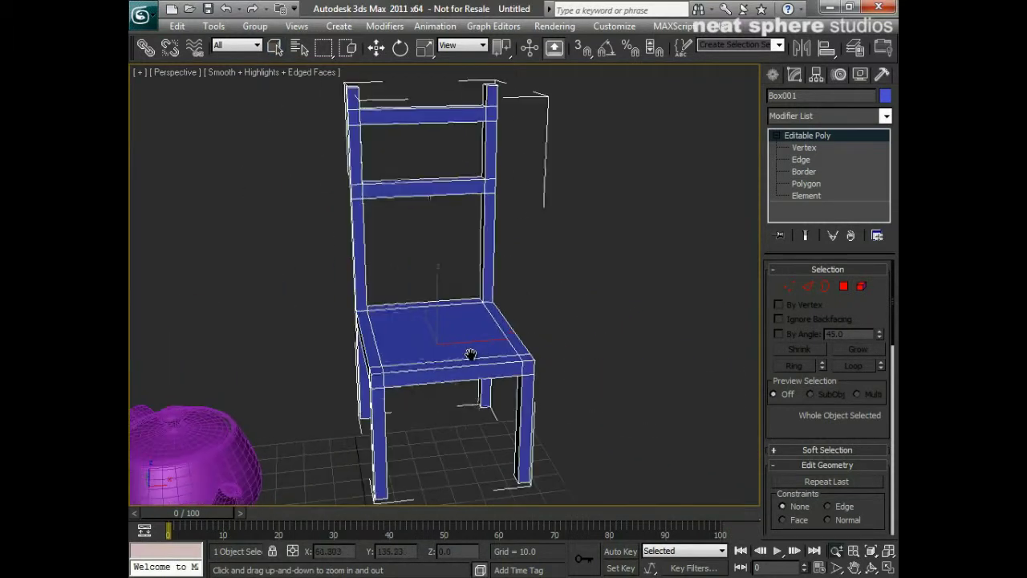
alt+middle_drag(470, 356, 523, 353)
scroll(460, 331, down, 2)
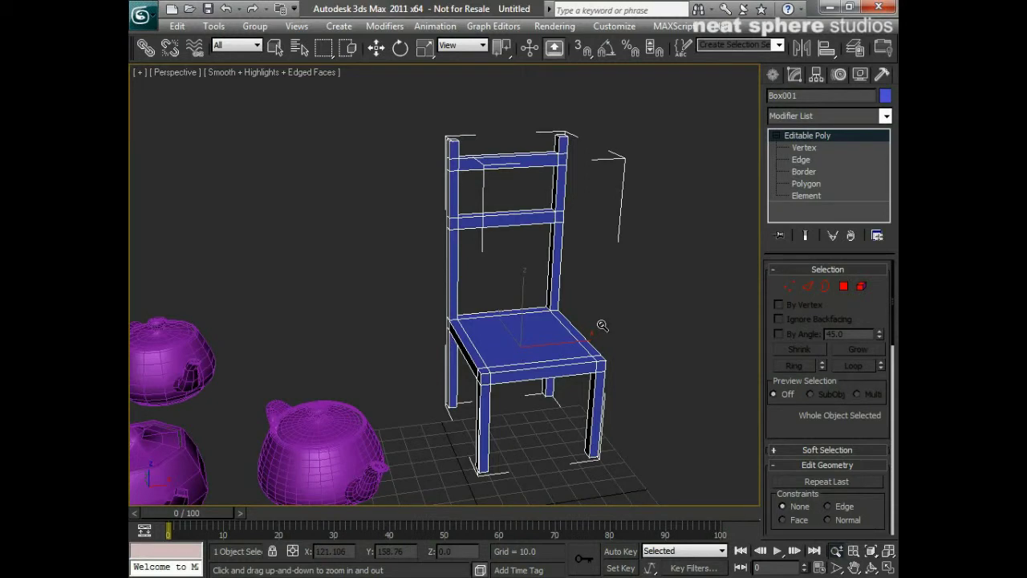
mouse_move(601, 325)
alt+middle_down()
mouse_move(360, 299)
mouse_move(508, 294)
mouse_move(645, 308)
mouse_move(610, 326)
alt+middle_up()
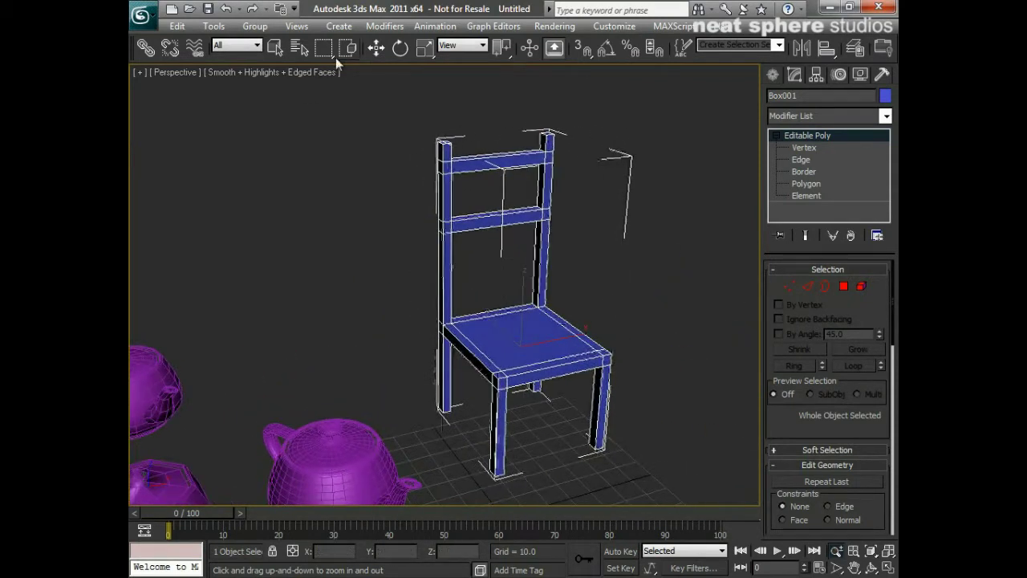
- Shift-drag the chair to create 4 instanced copies in a row
click(398, 52)
click(376, 48)
alt+middle_drag(526, 384, 356, 365)
shift+drag(356, 365, 506, 325)
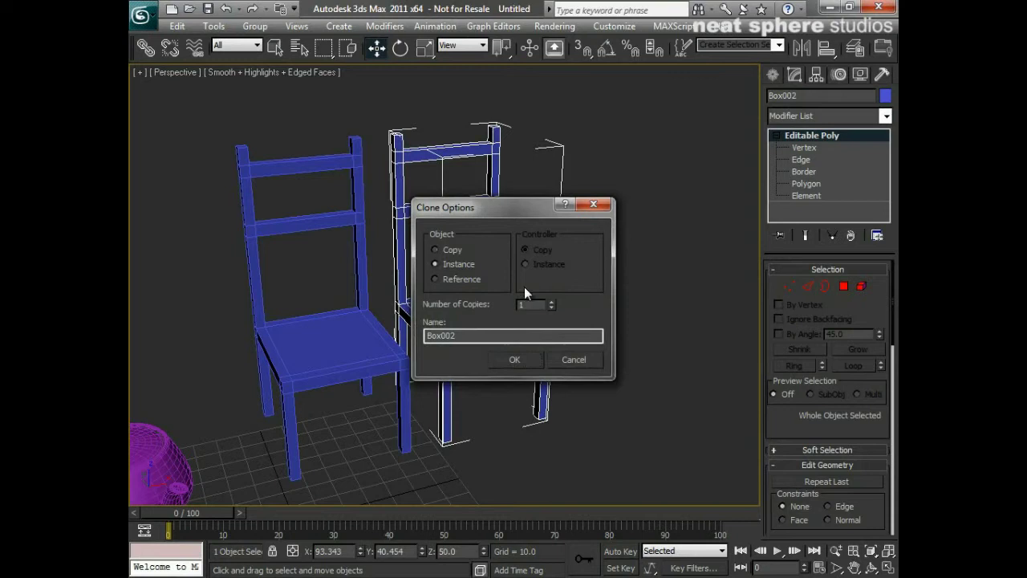
click(552, 302)
click(514, 359)
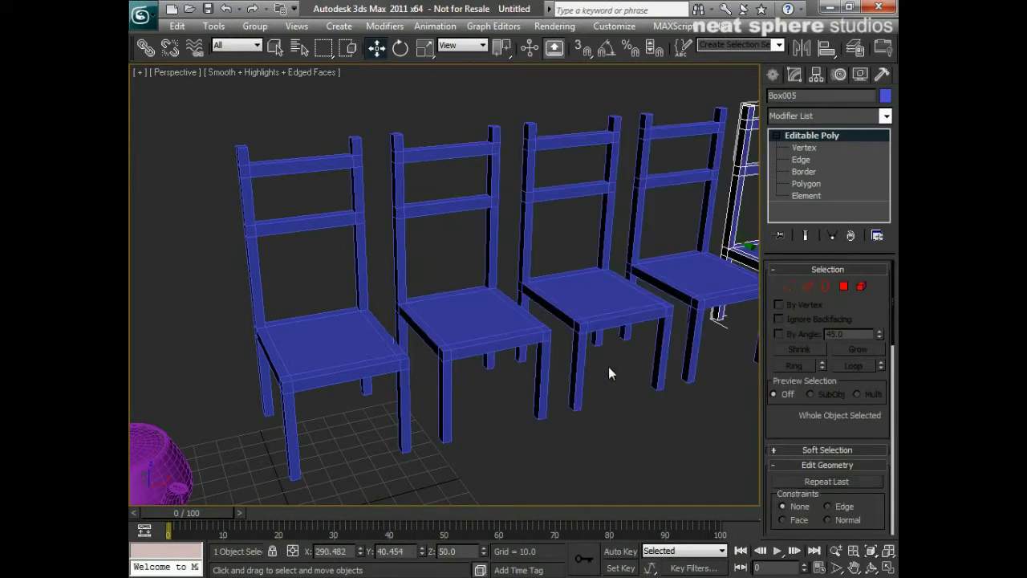
- Frame the row of five chairs and select the original chair Box001
middle_drag(608, 366, 493, 376)
scroll(417, 375, up, 3)
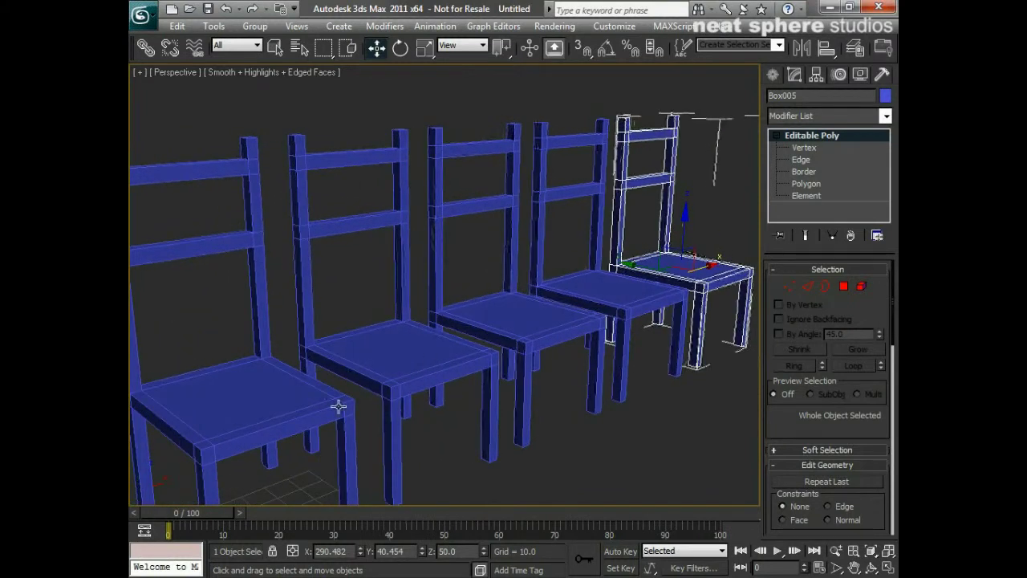
click(275, 415)
key(alt+z)
alt+middle_drag(337, 325, 500, 344)
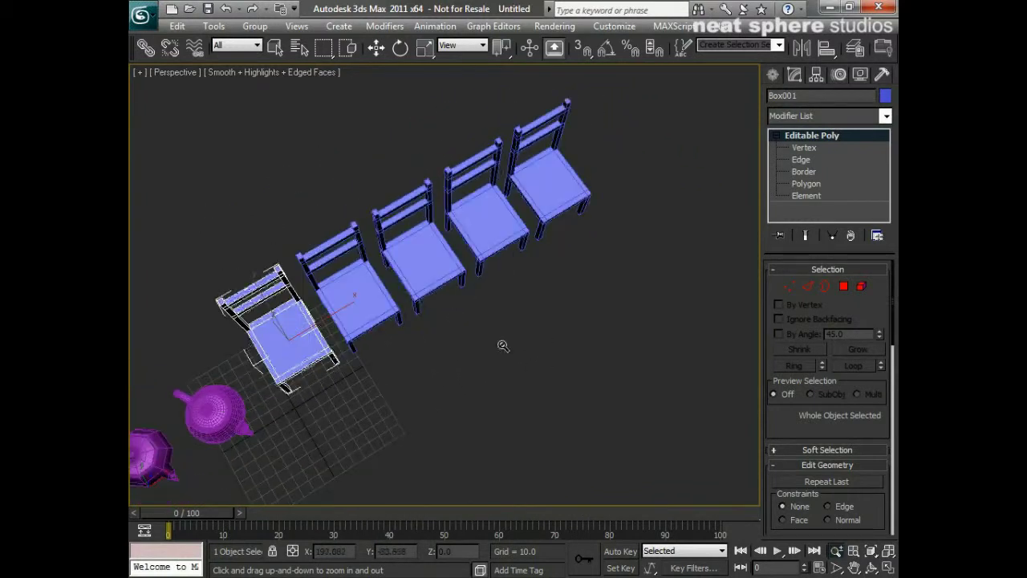
- Move chairs Box003, Box002, Box004 and the top chair to scattered spots around the scene
click(376, 48)
click(432, 211)
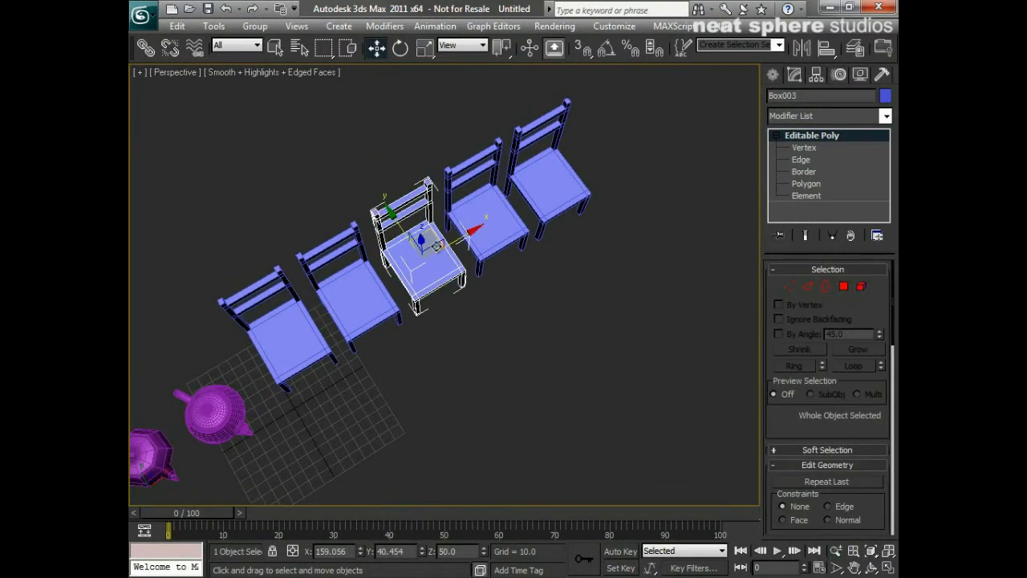
drag(435, 231, 498, 346)
click(362, 293)
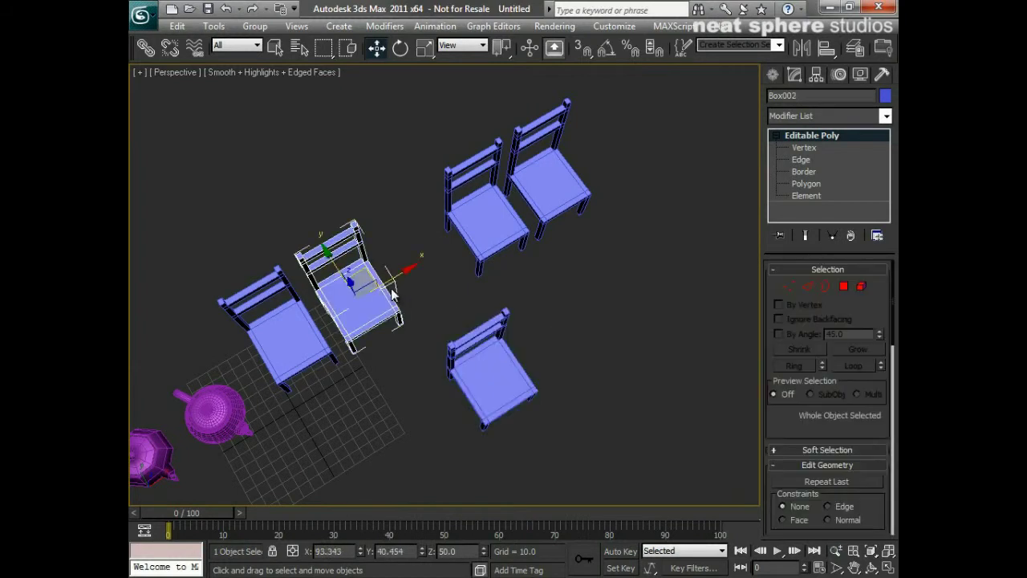
drag(359, 288, 398, 269)
click(486, 218)
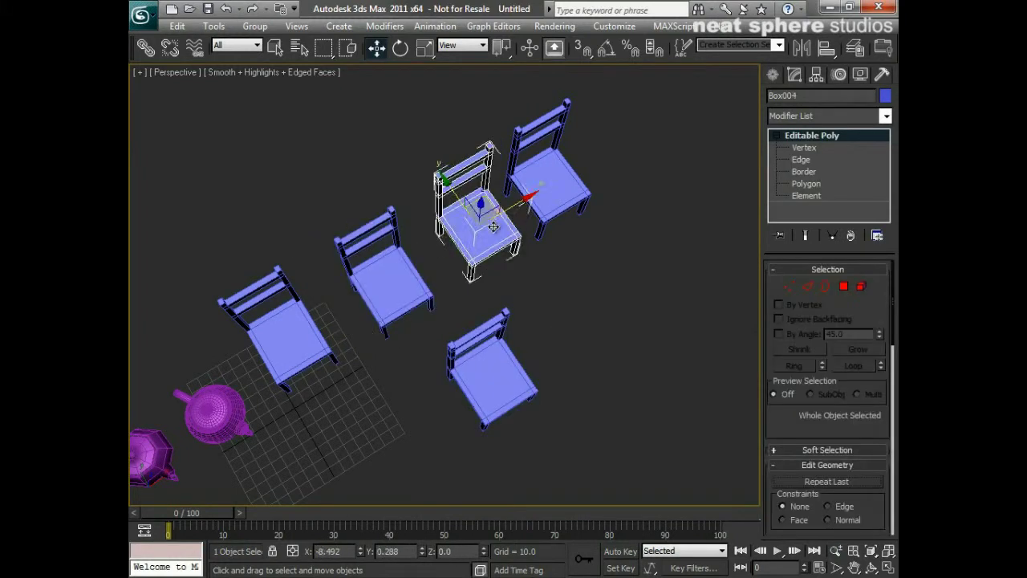
drag(493, 226, 281, 499)
middle_drag(372, 415, 362, 291)
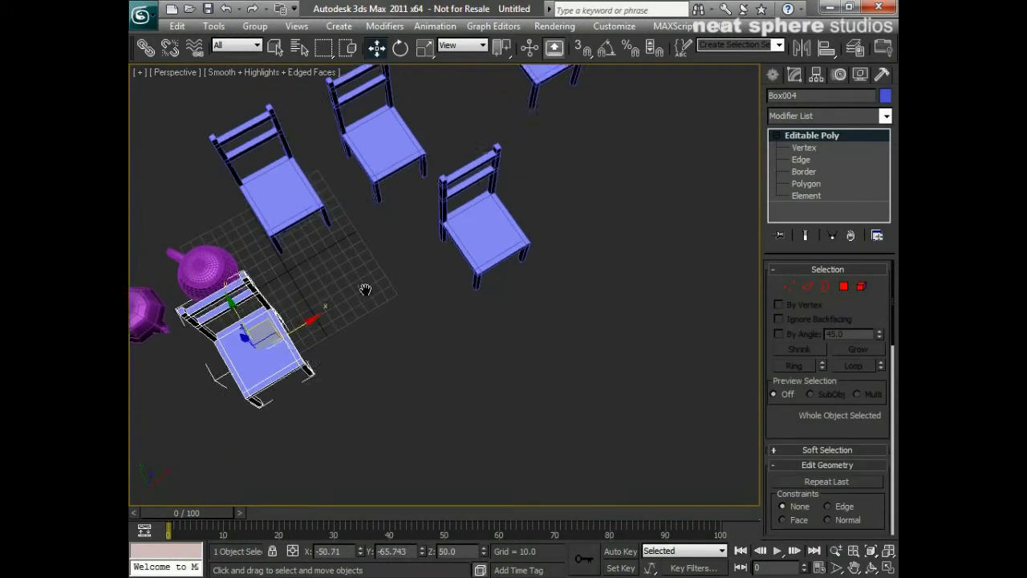
drag(517, 148, 363, 459)
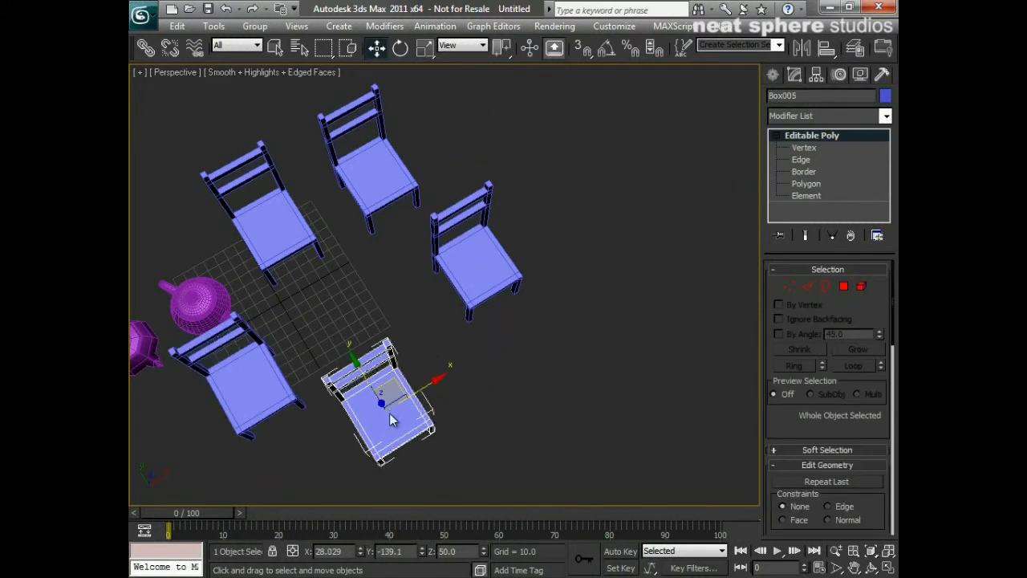
- Rotate Box005 about 180°, Box003 about 45°, and turn Box004 and Box002 to new facings
click(400, 47)
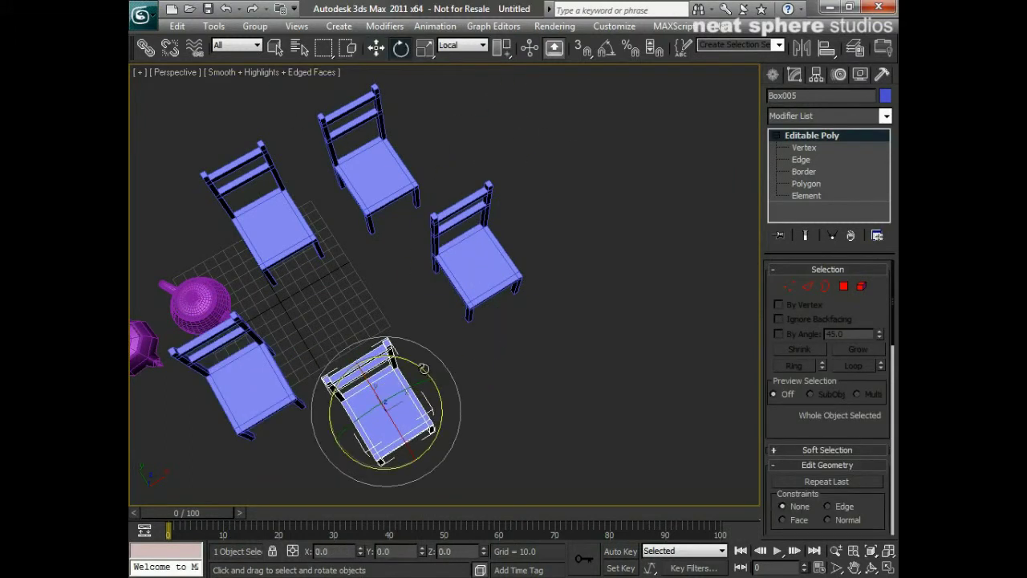
drag(424, 369, 142, 429)
click(247, 409)
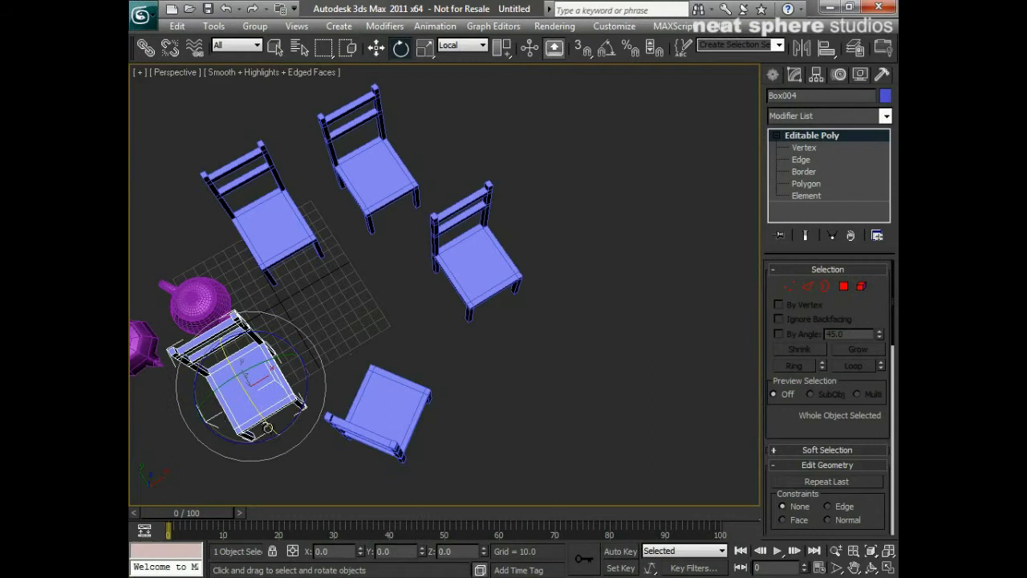
drag(267, 426, 329, 313)
click(483, 259)
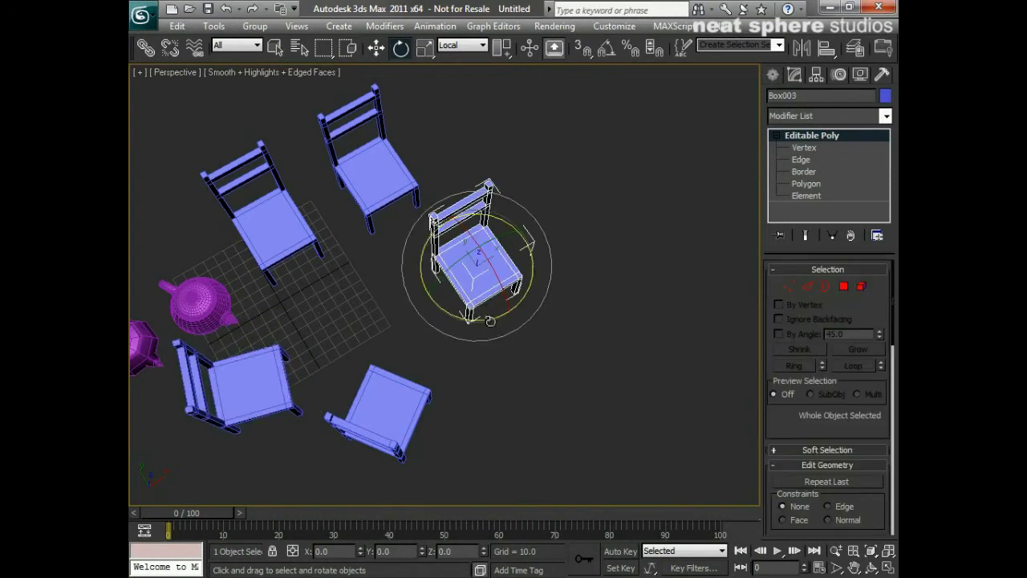
drag(489, 320, 405, 311)
click(358, 186)
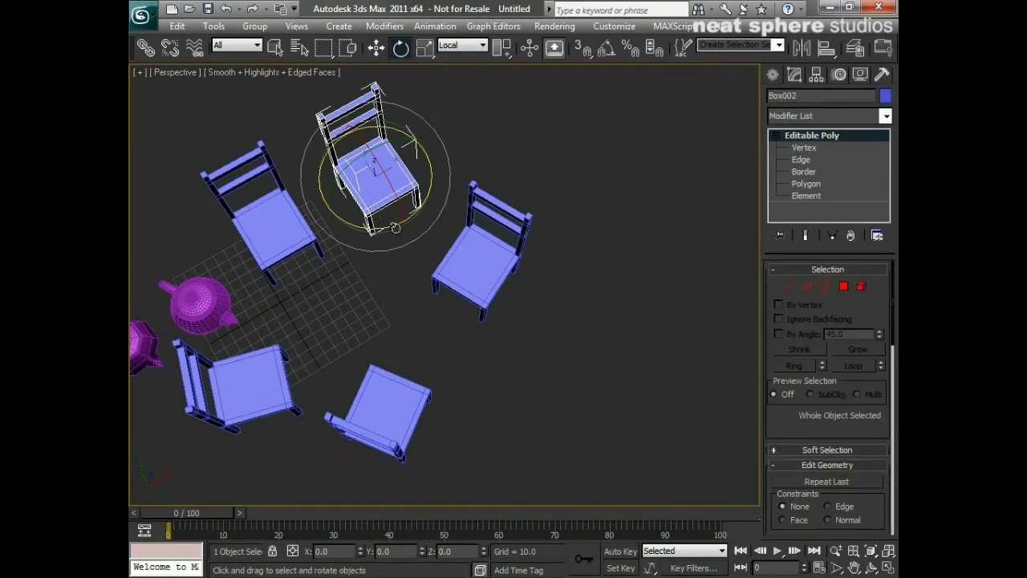
drag(394, 227, 294, 347)
- Select the front-left chair Box001 and orbit to look over the scattered chairs
alt+middle_drag(294, 348, 470, 382)
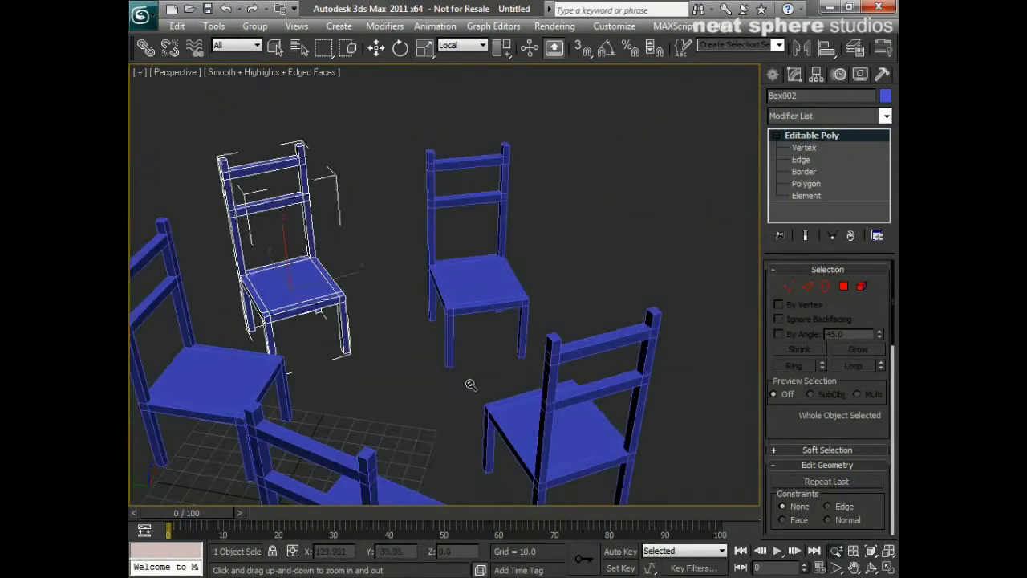
right_click(433, 371)
click(241, 381)
alt+middle_drag(233, 396, 440, 383)
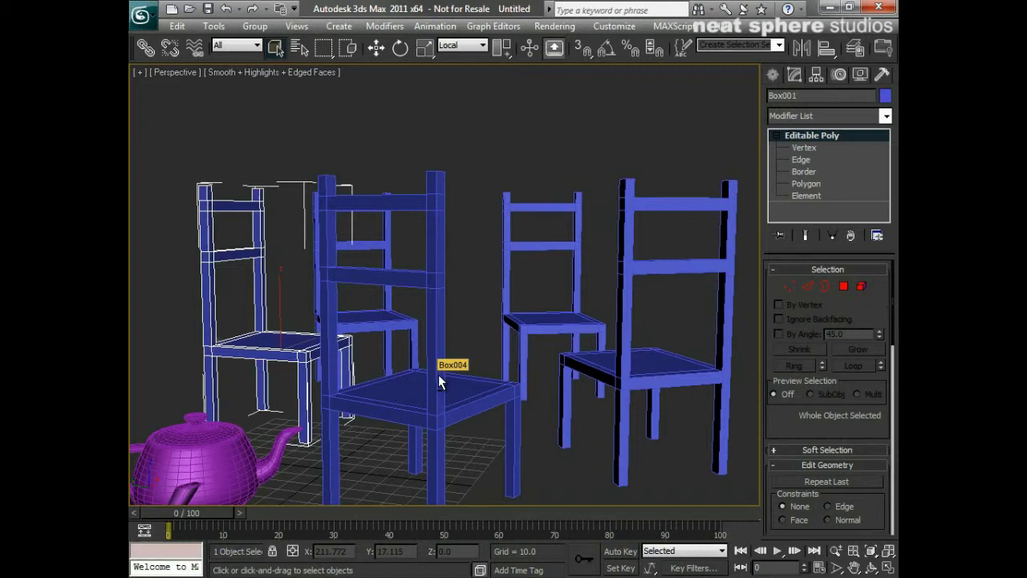
alt+middle_drag(442, 305, 393, 256)
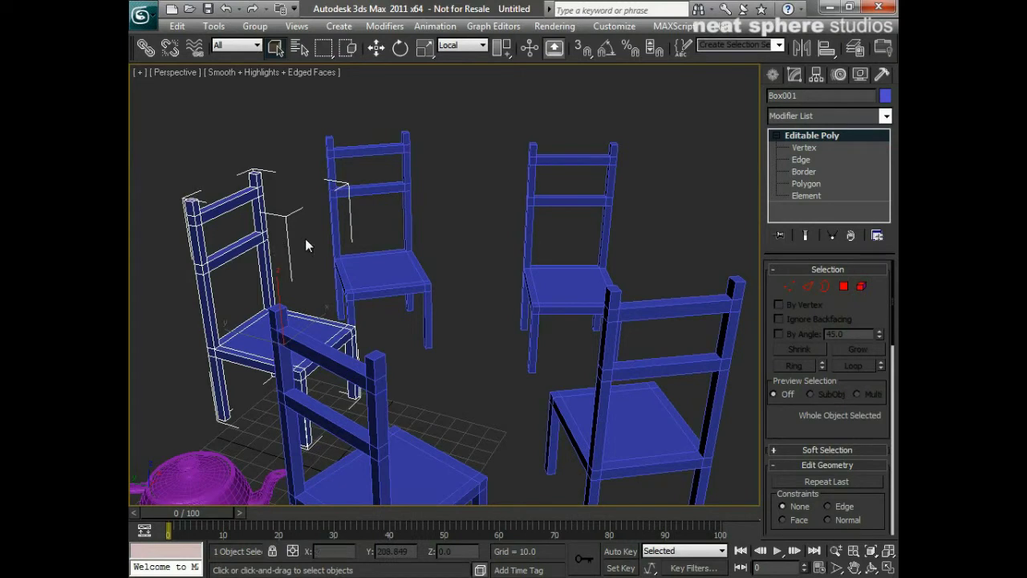
- At Vertex level, region-select the 40 upper-back vertices of Box001, then choose Select and Rotate
middle_drag(301, 311, 345, 318)
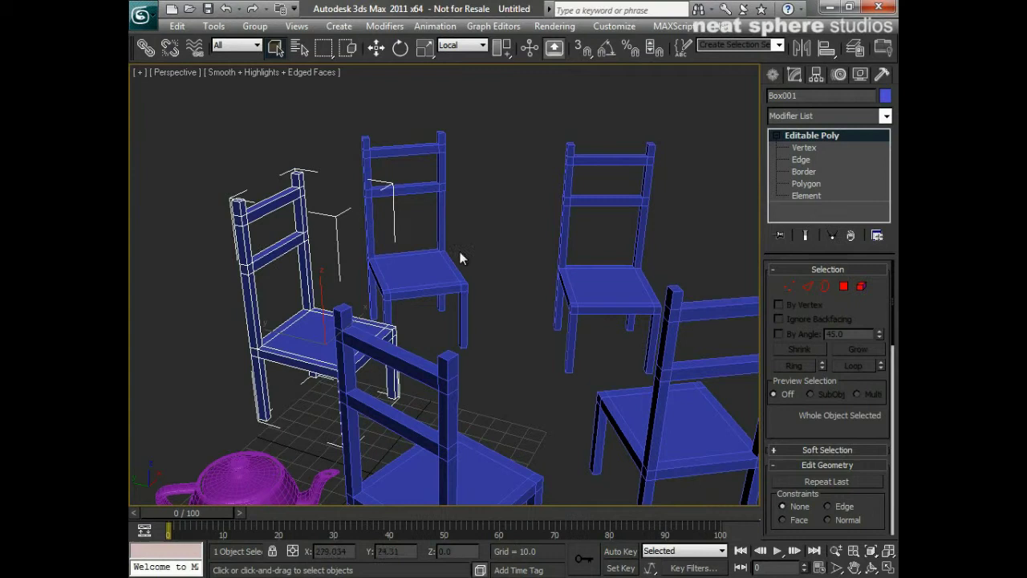
click(789, 287)
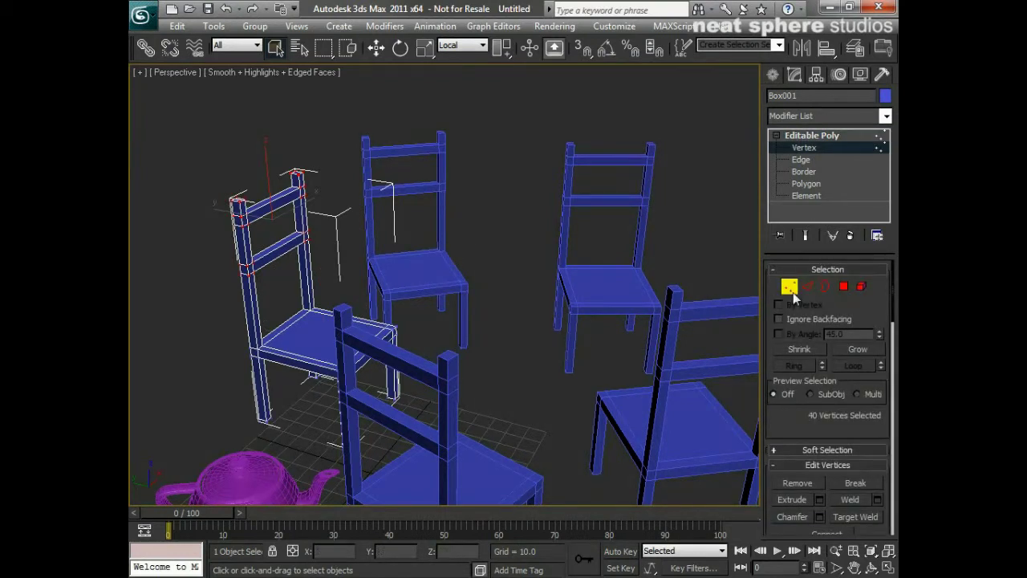
drag(171, 112, 344, 286)
scroll(337, 200, up, 3)
key(alt+z)
scroll(406, 232, up, 6)
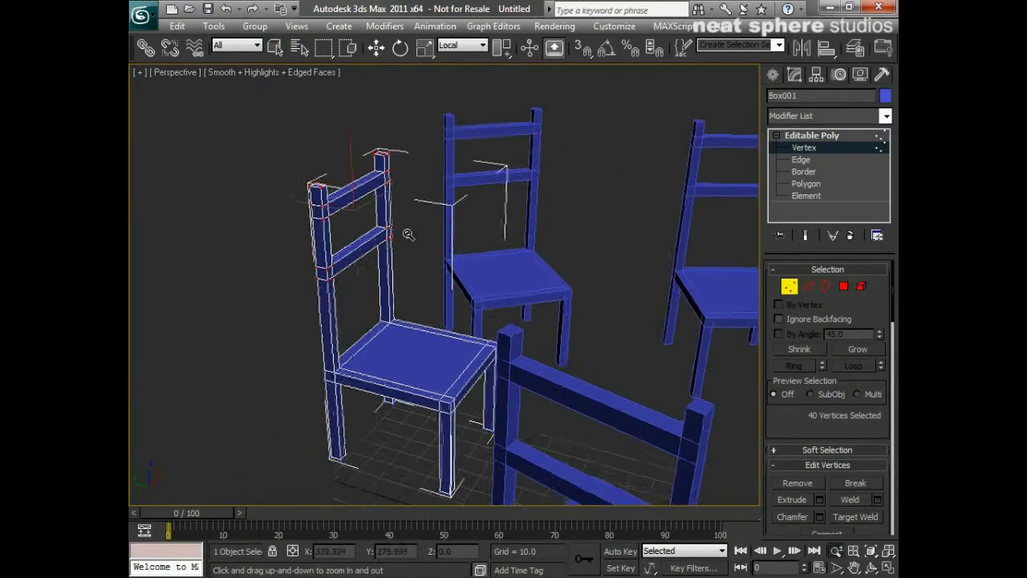
scroll(490, 224, down, 5)
alt+middle_drag(490, 225, 504, 274)
scroll(530, 216, down, 3)
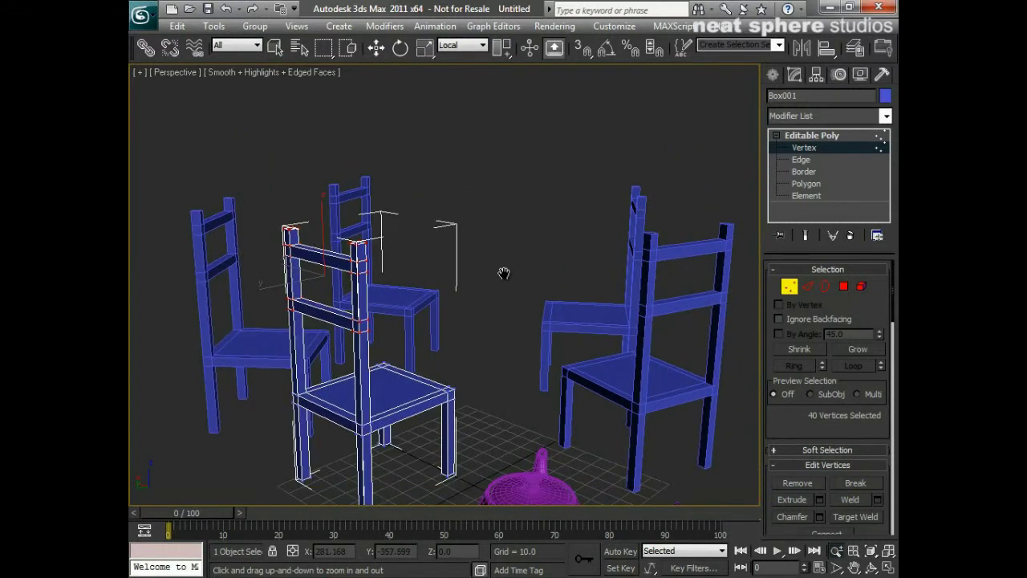
drag(504, 274, 442, 107)
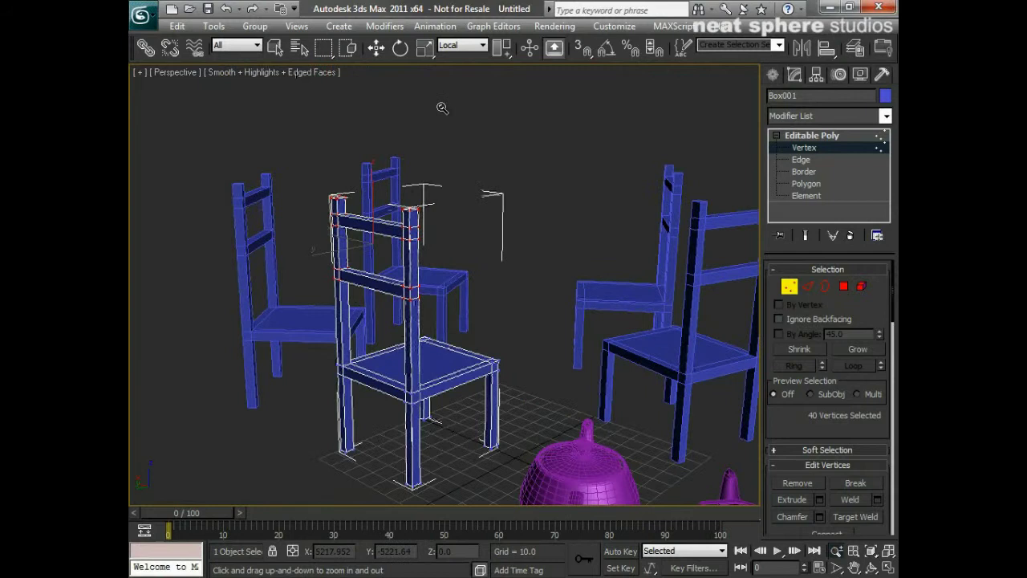
click(401, 48)
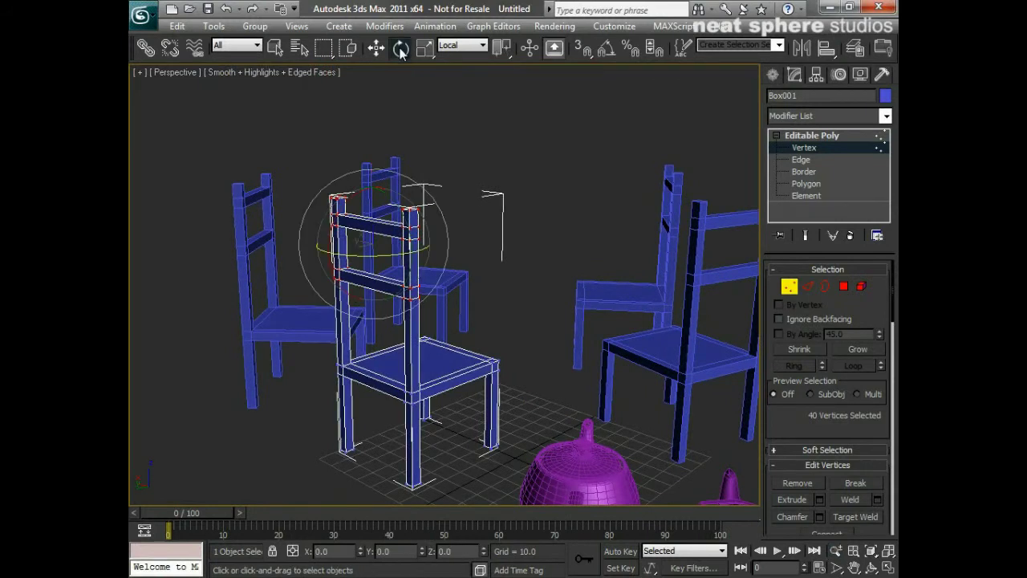
- Turn on Use Working Pivot in the Hierarchy panel, undoing an accidental chair tilt
alt+middle_drag(493, 228, 464, 244)
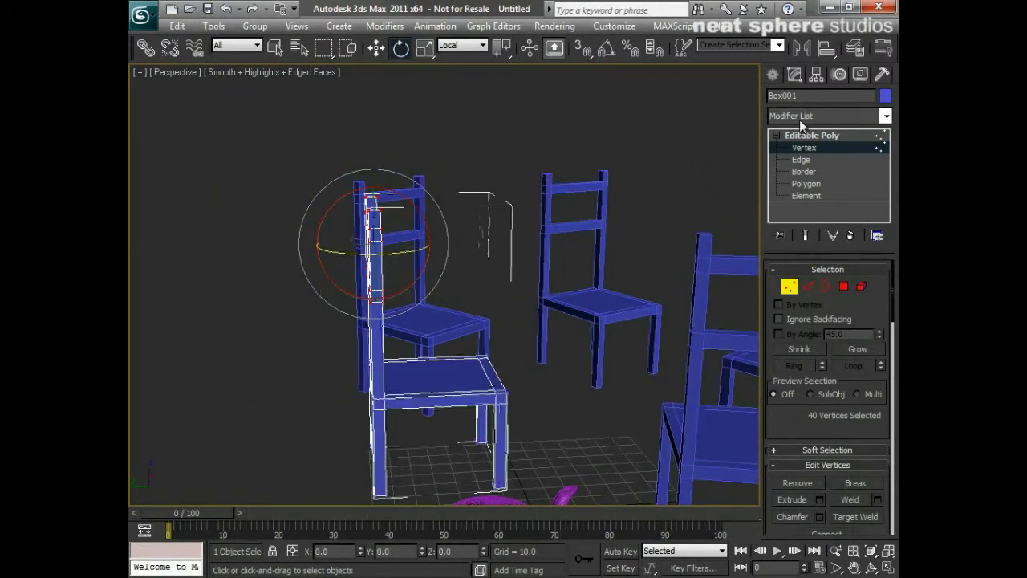
click(837, 78)
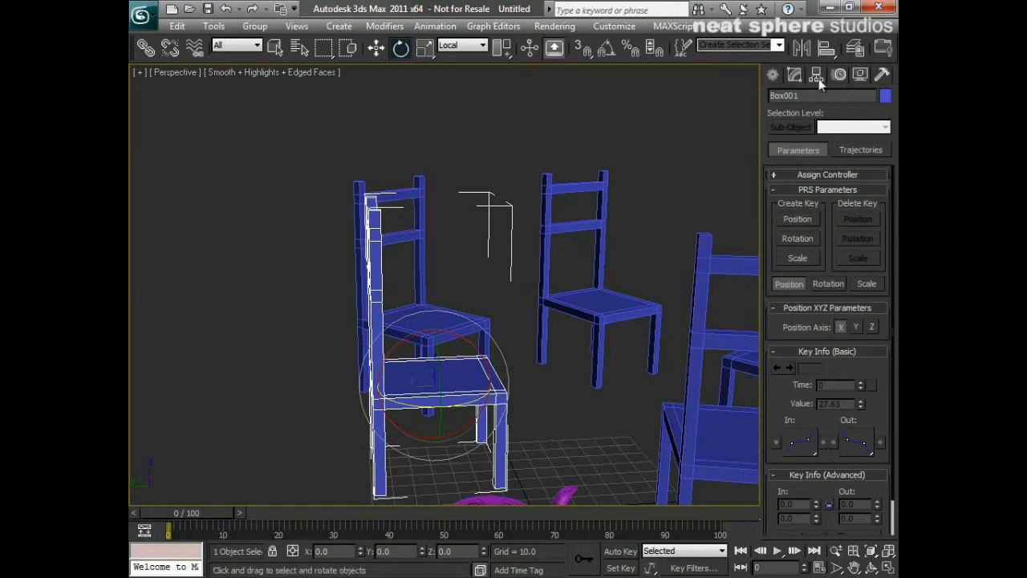
click(818, 77)
click(821, 400)
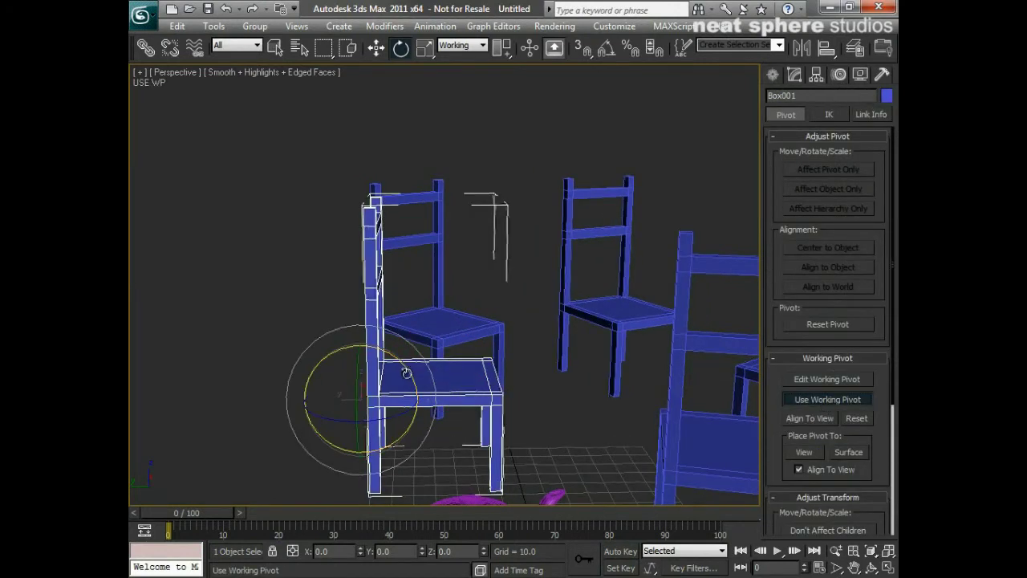
drag(405, 371, 406, 369)
key(ctrl+z)
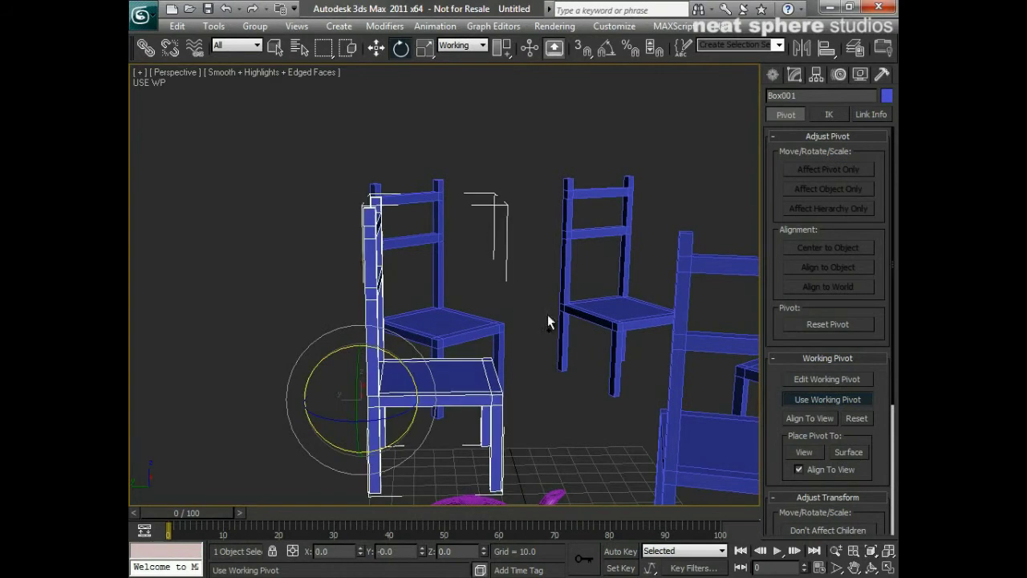
- Rotate Box001's selected back vertices backward so the instanced chair backs tilt too
click(794, 75)
click(789, 287)
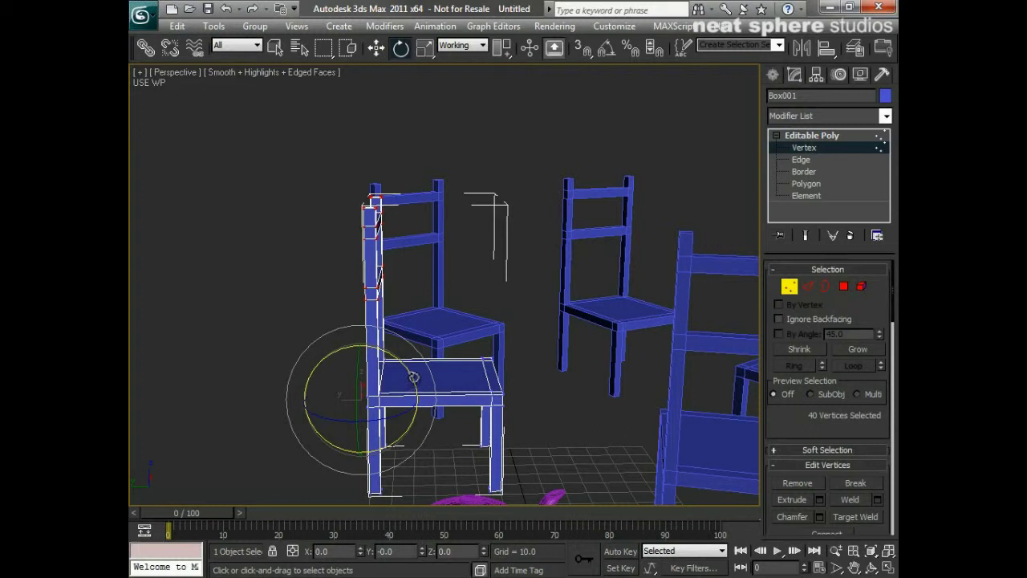
drag(411, 377, 410, 369)
alt+middle_drag(469, 215, 470, 329)
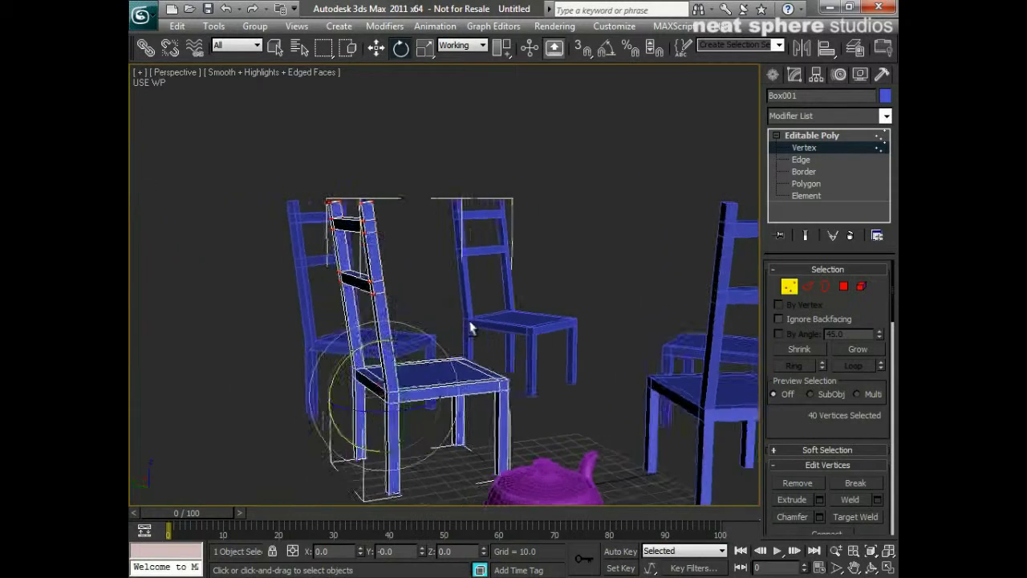
middle_drag(530, 341, 451, 341)
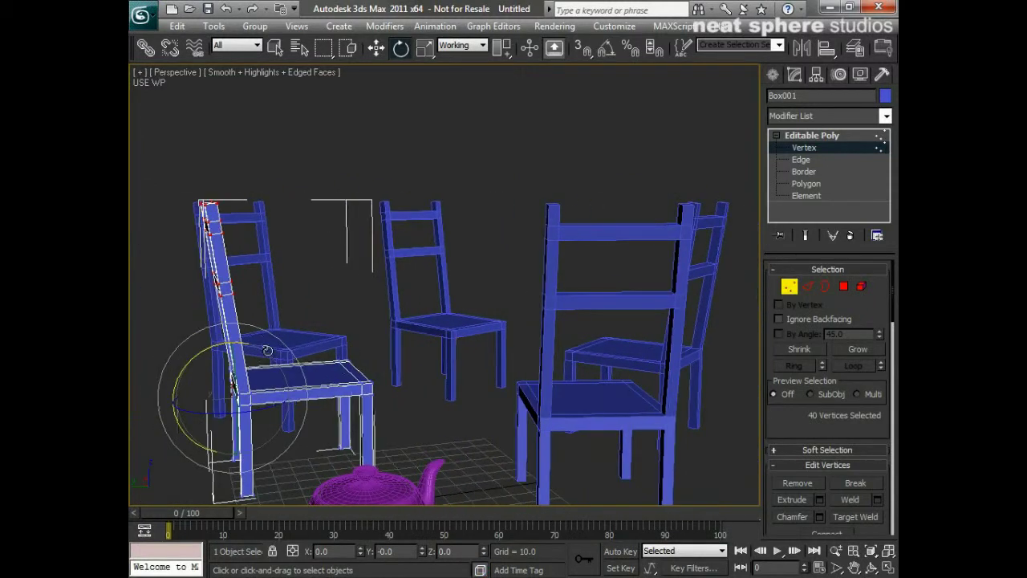
mouse_move(207, 349)
mouse_down()
mouse_move(194, 355)
mouse_move(209, 356)
mouse_up()
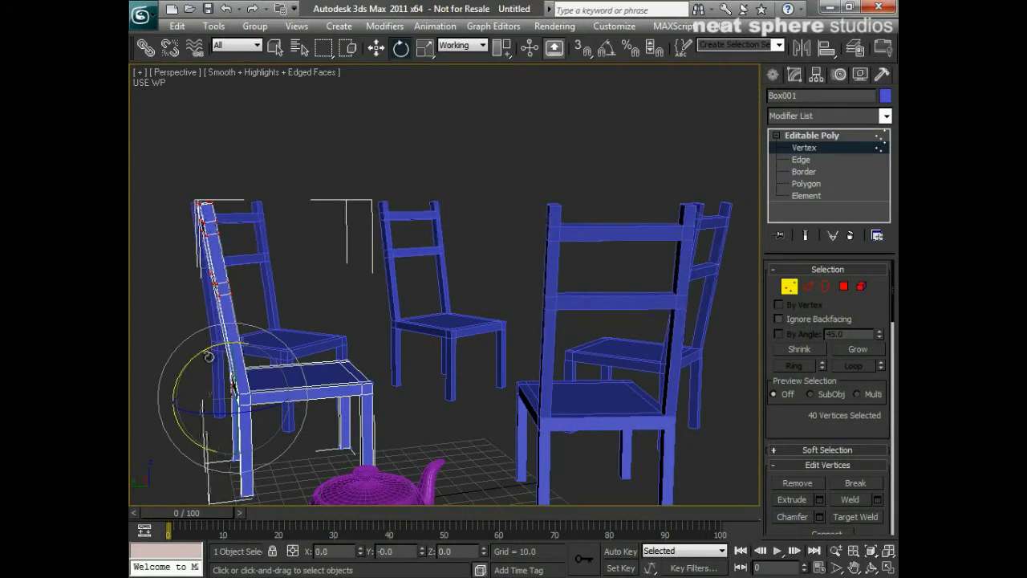
alt+middle_drag(337, 362, 470, 347)
- Exit Vertex level, turn off Use Working Pivot, and zoom out to view all chairs
click(789, 287)
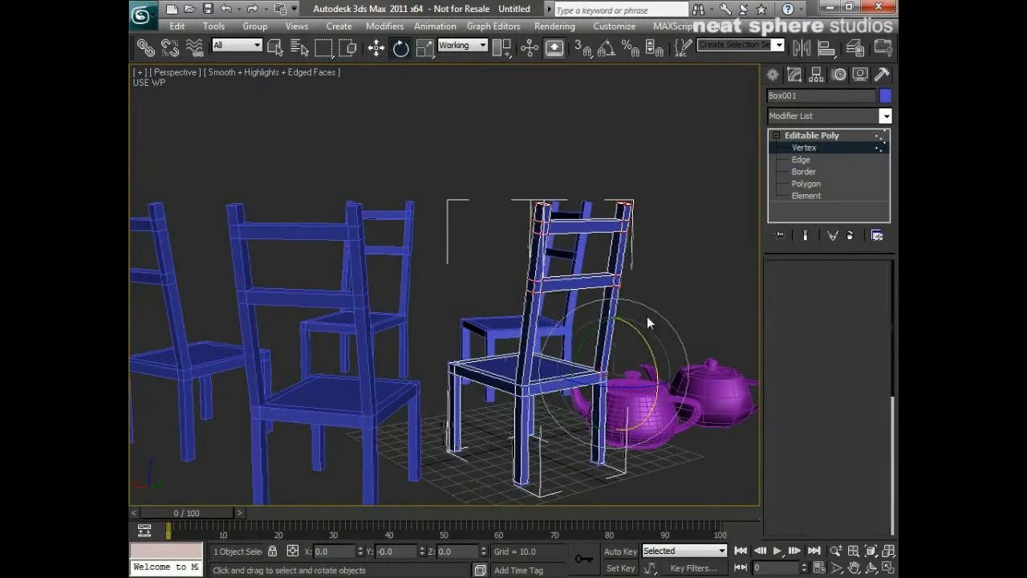
alt+middle_drag(330, 372, 471, 374)
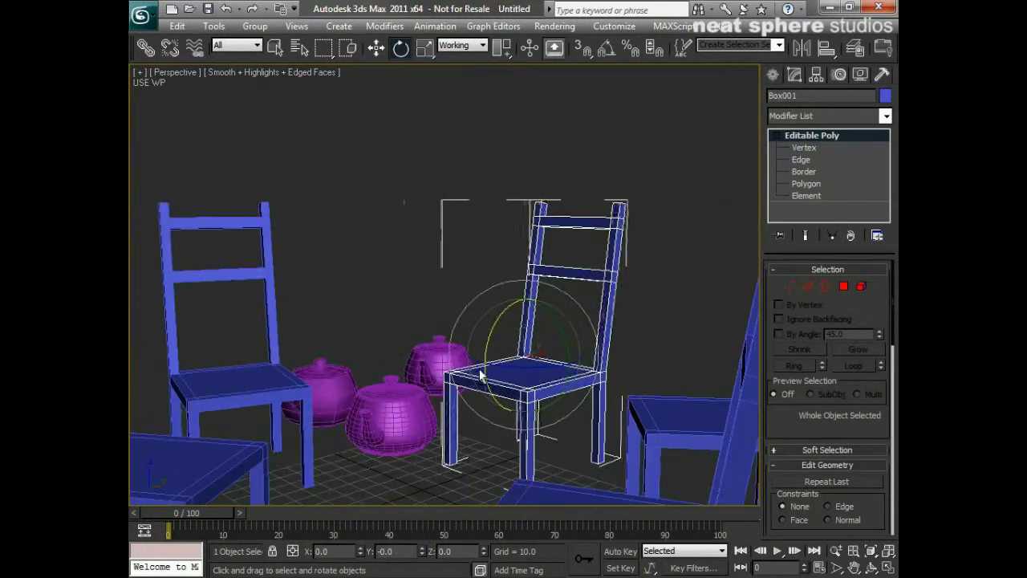
click(816, 75)
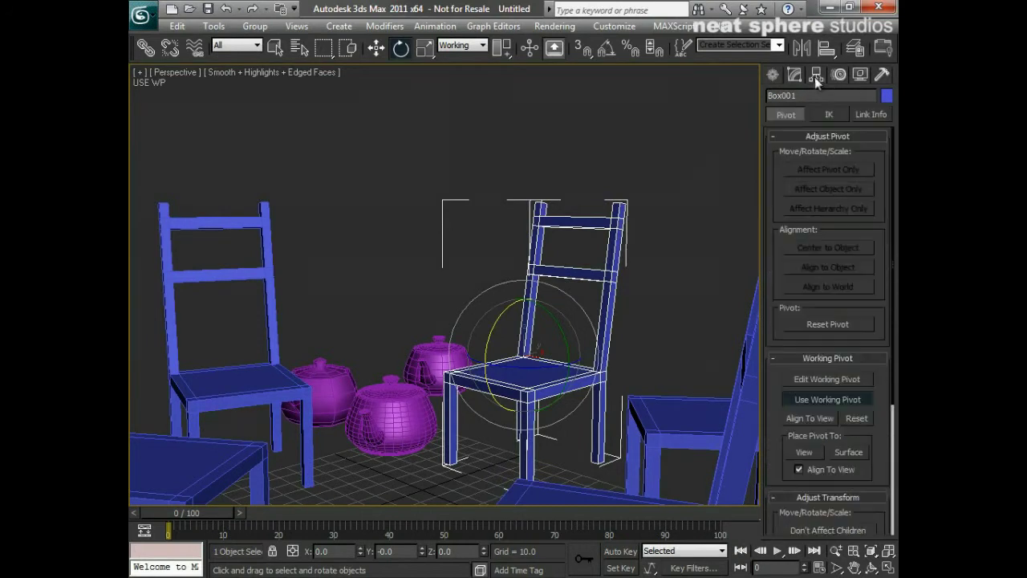
click(788, 399)
ctrl+alt+middle_drag(477, 300, 488, 409)
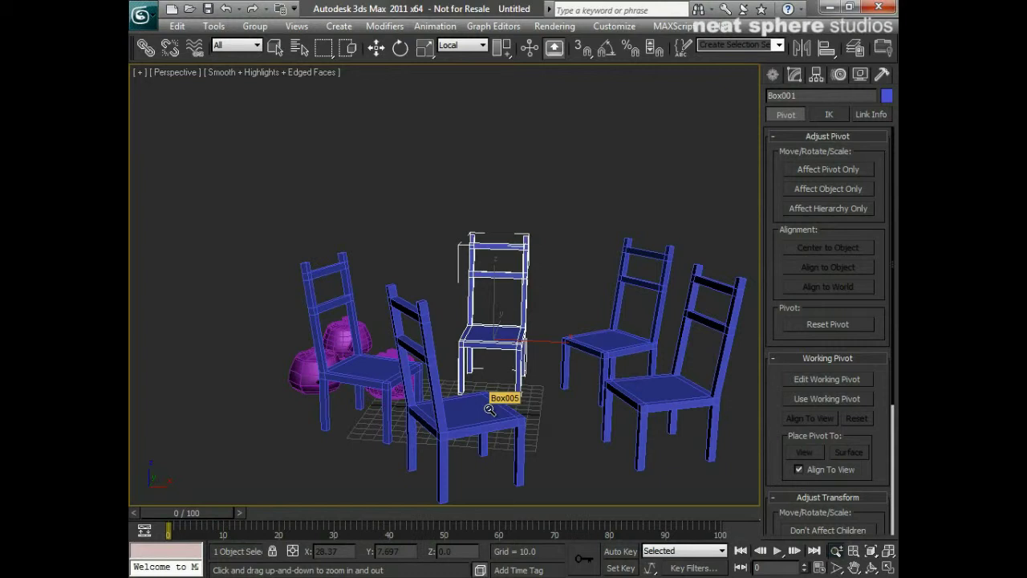
scroll(437, 401, up, 5)
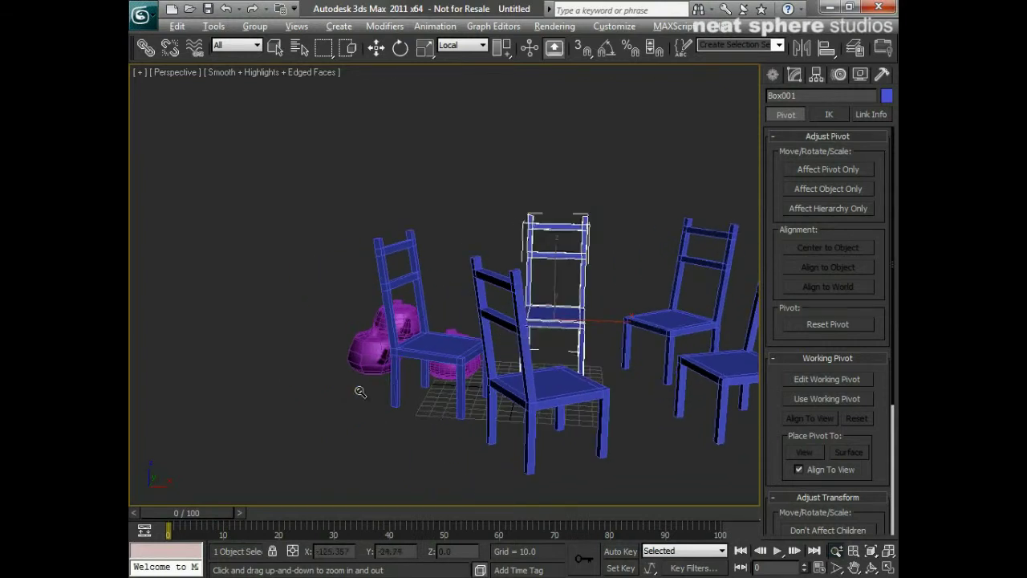
alt+middle_drag(402, 403, 447, 395)
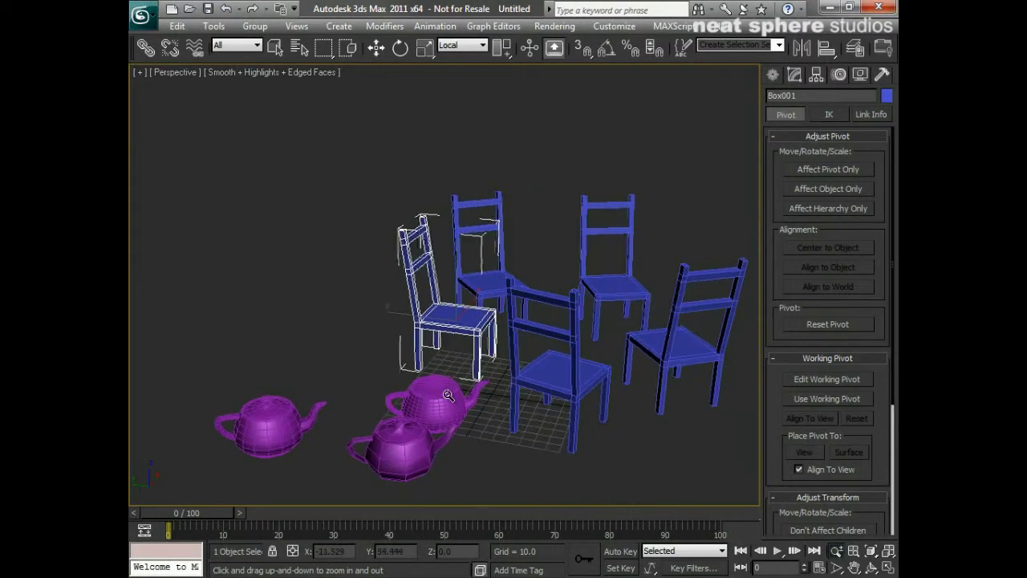
- Cancel an Edit > Clone of the teapot, then select chair Box002 and show its modifier stack
right_click(446, 394)
click(489, 442)
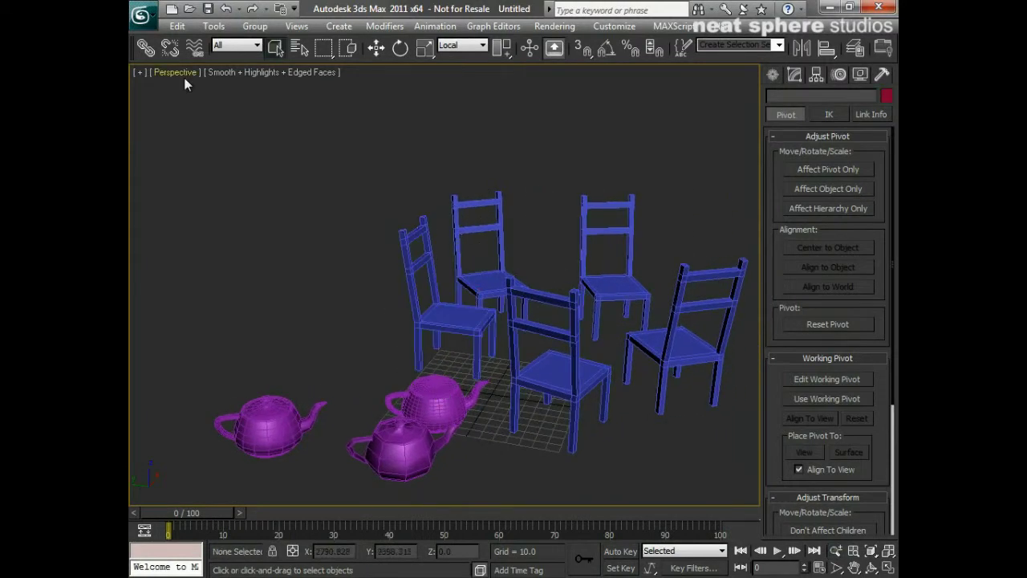
click(178, 26)
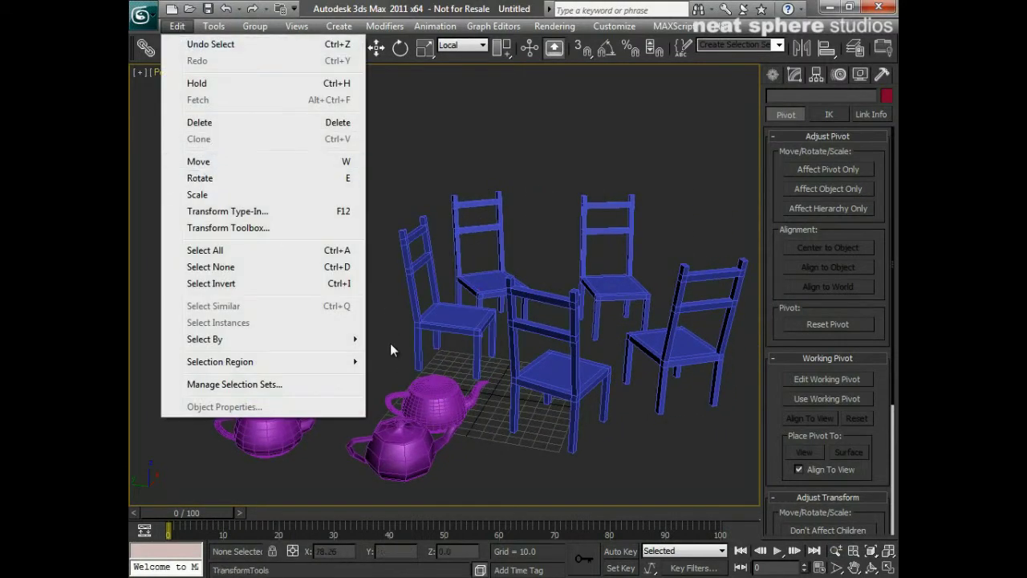
click(433, 397)
click(177, 26)
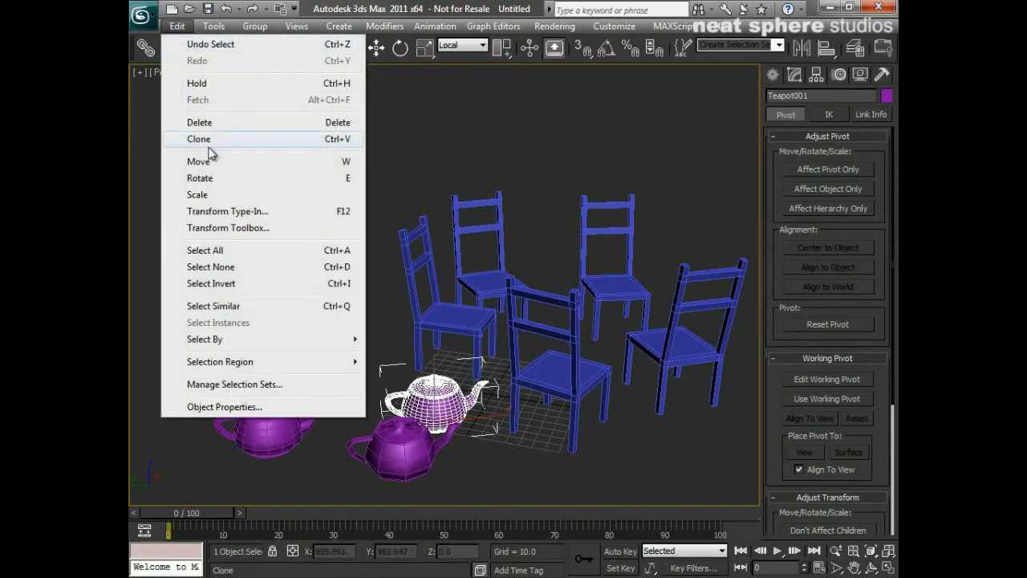
click(208, 144)
click(480, 274)
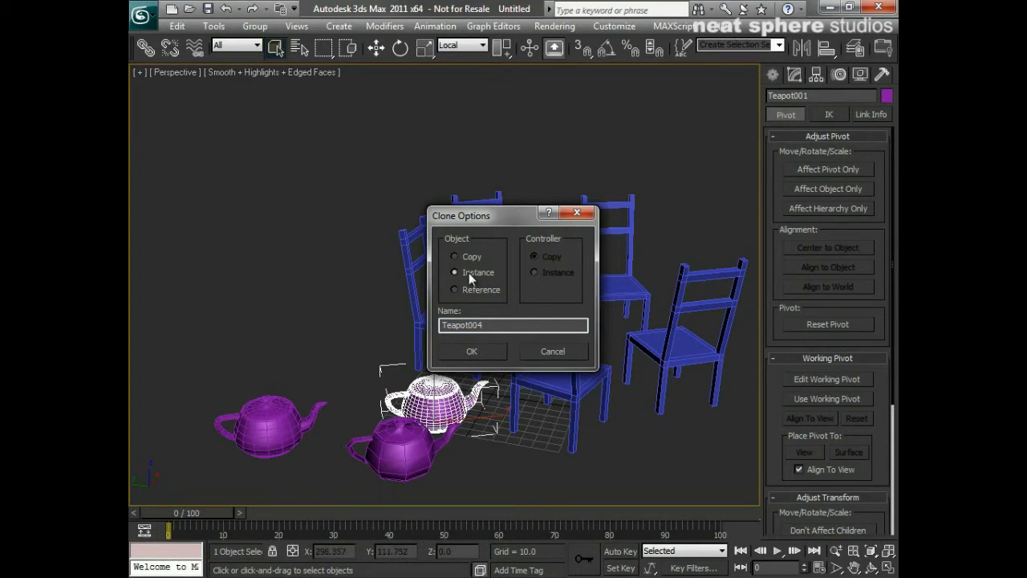
click(536, 352)
click(485, 290)
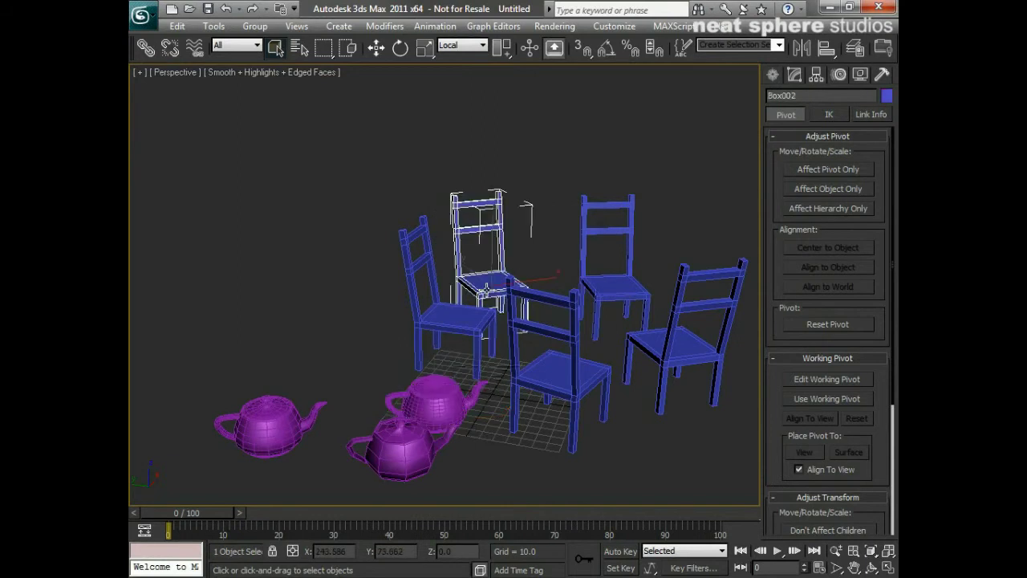
click(795, 77)
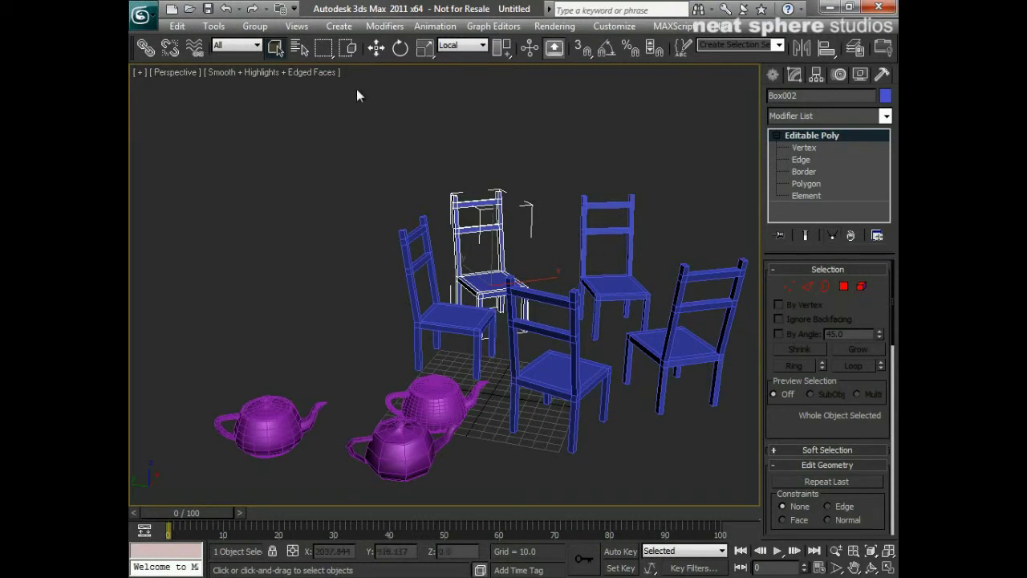
- Shift-drag Box001 sideways to make 5 instanced copies in a row, up to Box010
click(375, 48)
click(340, 307)
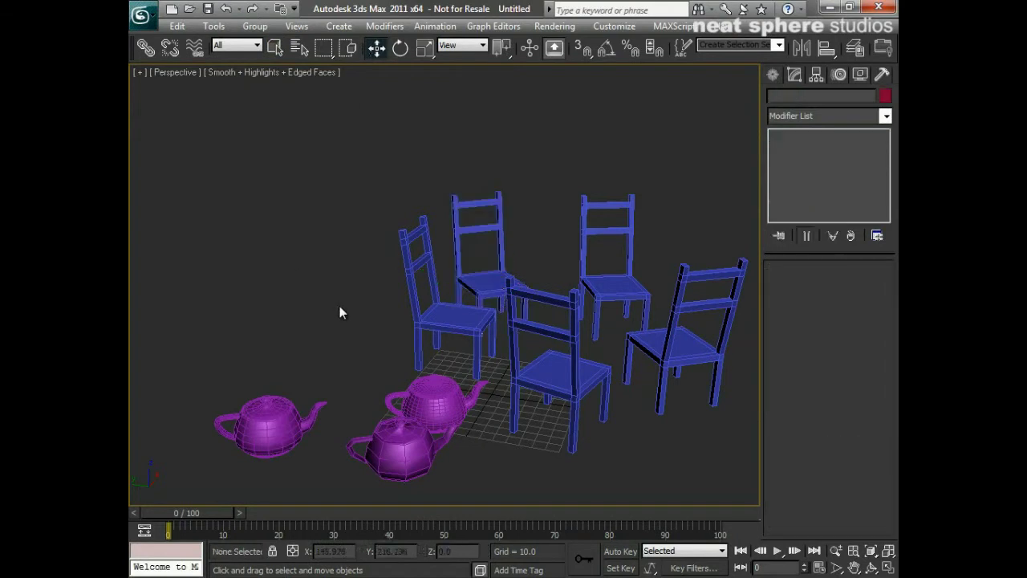
click(457, 321)
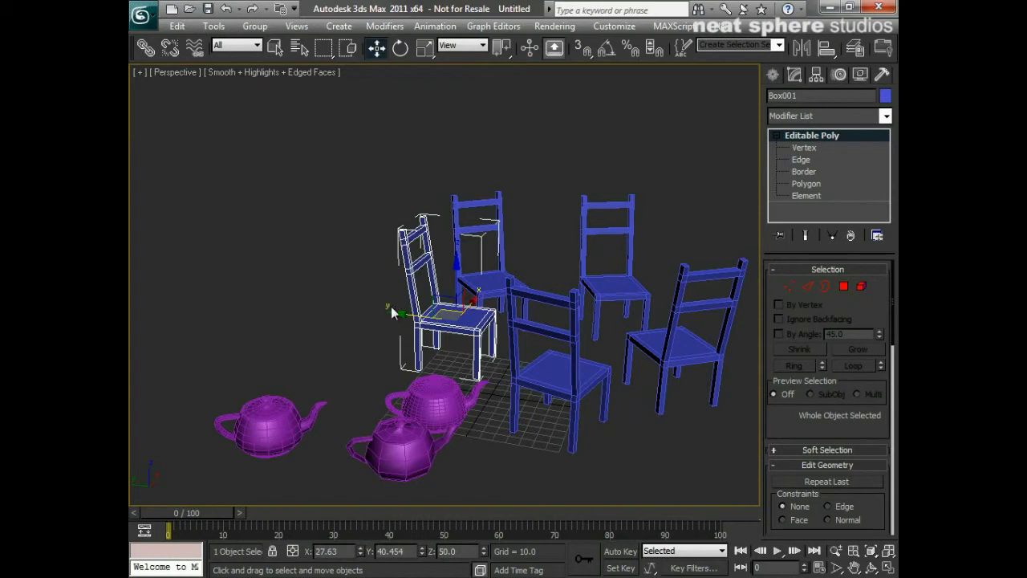
mouse_move(390, 305)
shift+mouse_down()
mouse_move(292, 289)
mouse_move(324, 297)
mouse_move(306, 298)
shift+mouse_up()
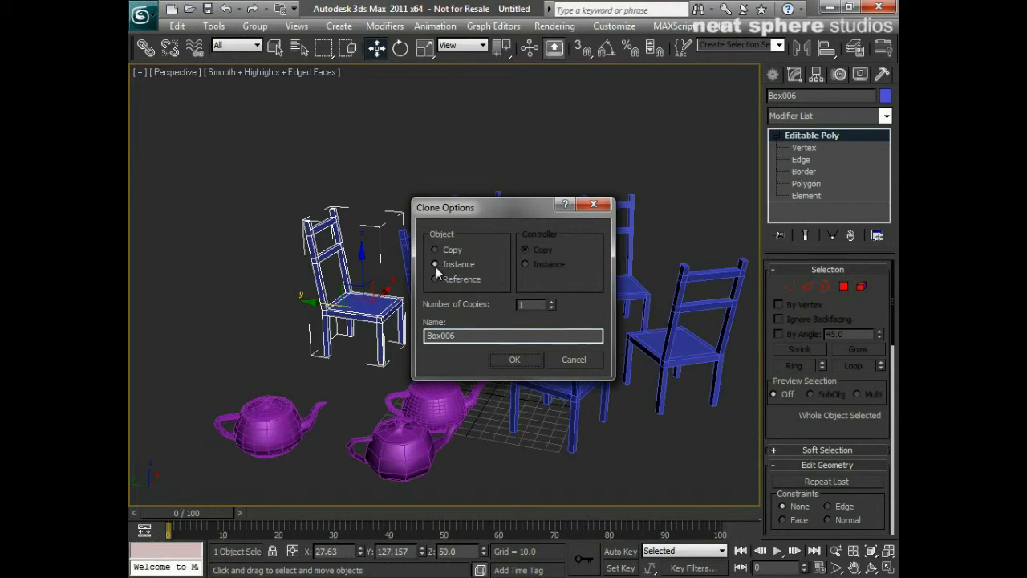
click(551, 302)
click(515, 359)
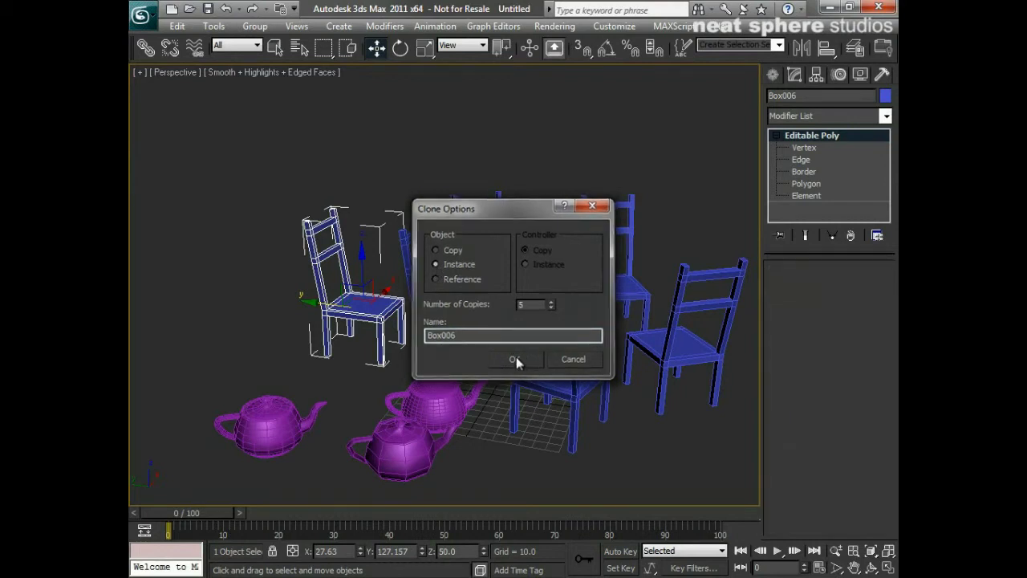
scroll(498, 347, up, 3)
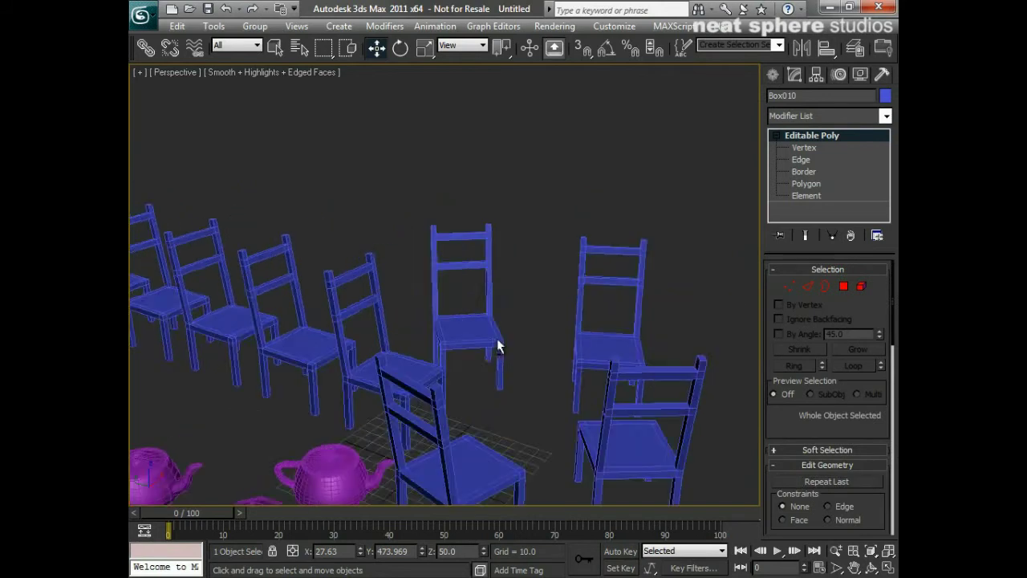
- Zoom out and Shift-drag a chair to add one instanced copy, Box011, near the middle
key(alt+z)
drag(422, 229, 436, 335)
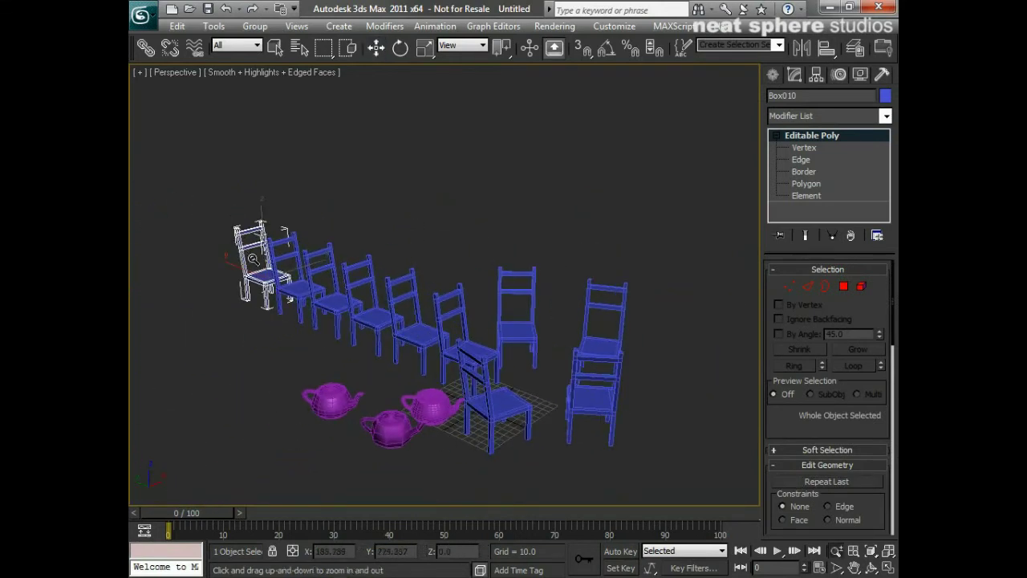
key(w)
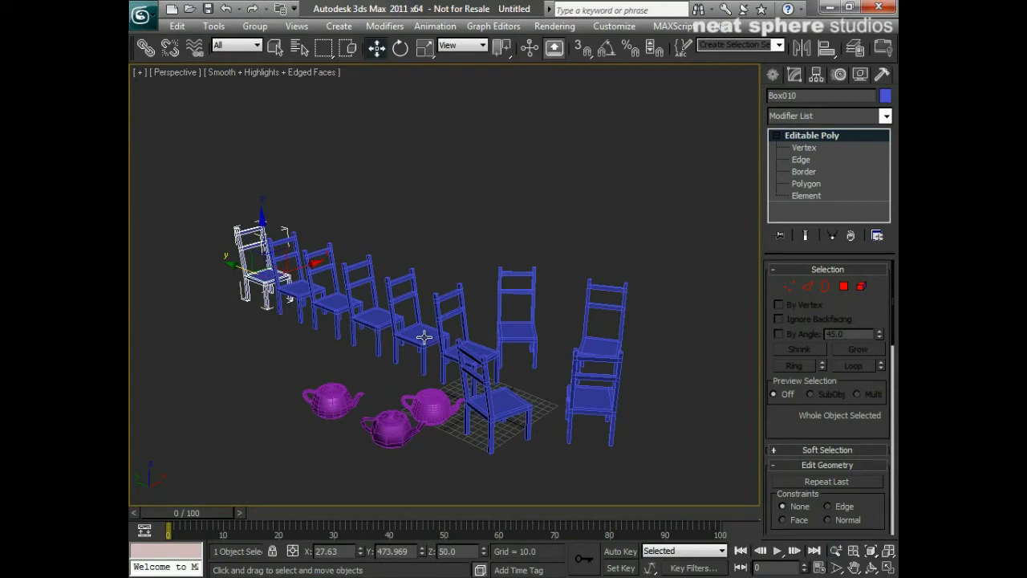
mouse_move(424, 332)
mouse_down()
mouse_move(410, 311)
mouse_move(515, 272)
mouse_up()
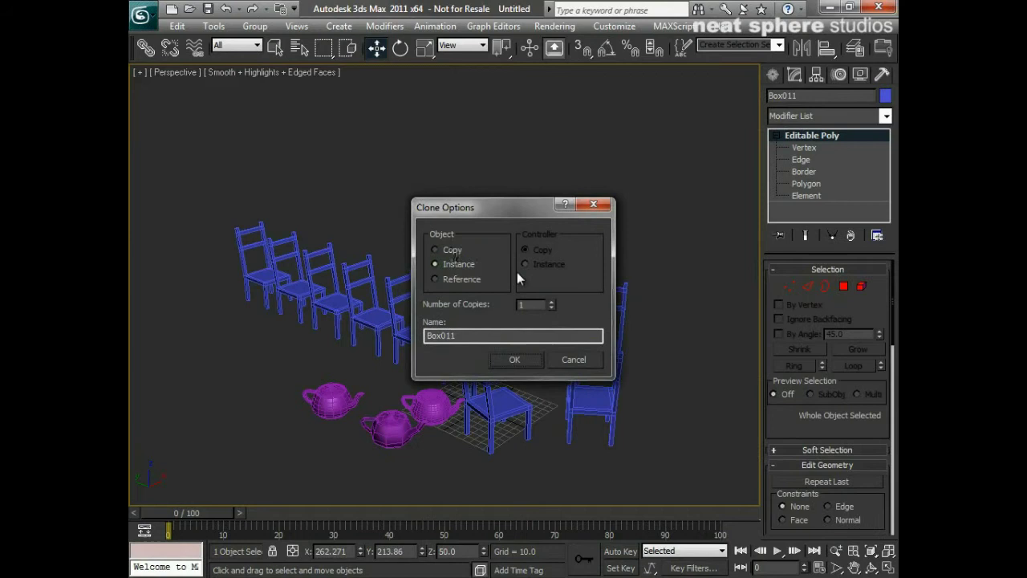
click(516, 361)
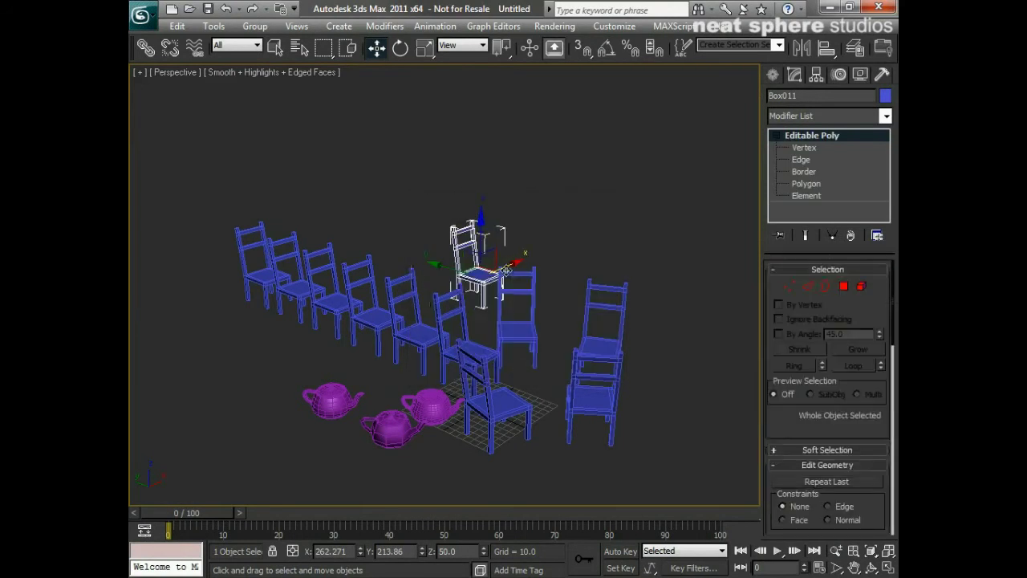
mouse_move(513, 362)
alt+middle_down()
mouse_move(381, 294)
mouse_move(531, 257)
mouse_move(577, 286)
mouse_move(488, 286)
mouse_move(573, 276)
alt+middle_up()
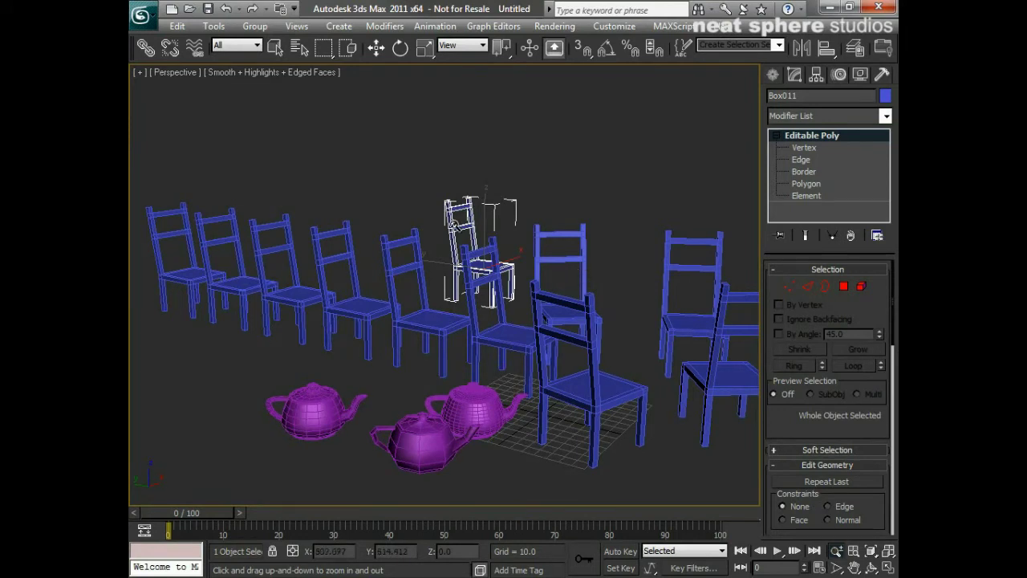
click(831, 235)
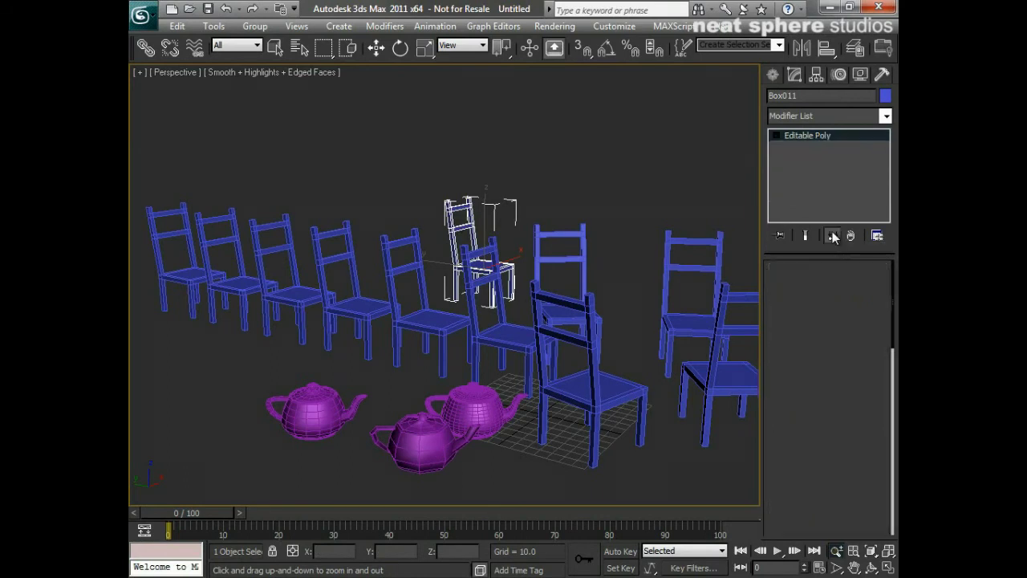
key(w)
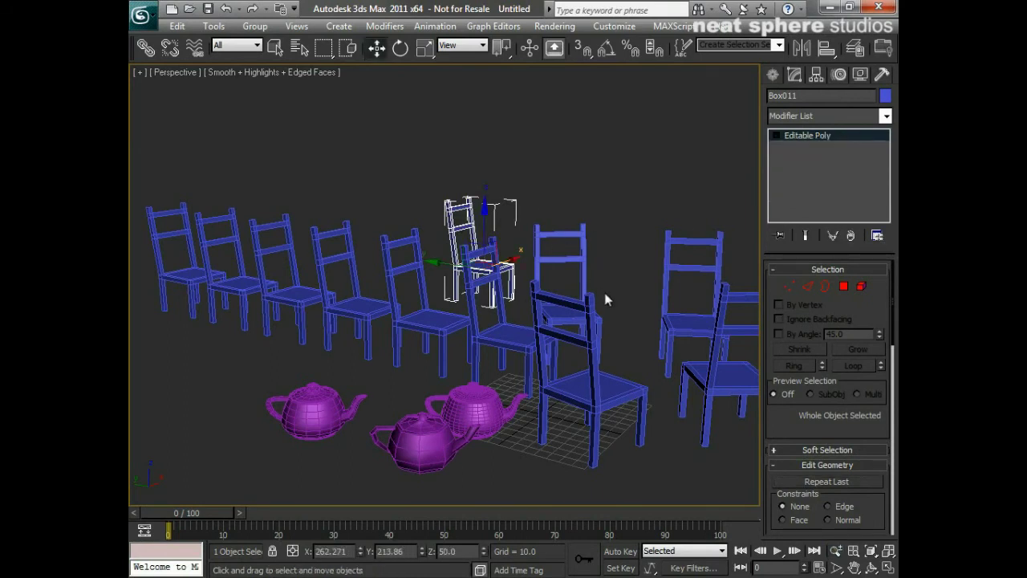